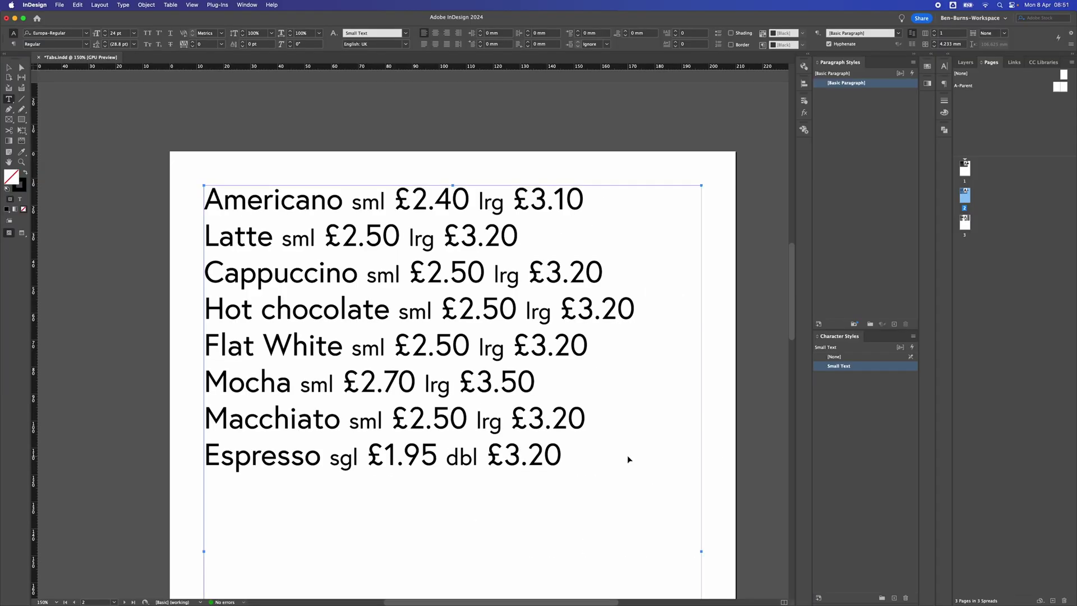
- Select all eight lines of the coffee price list and open the tab ruler for them
{"action": "left_click", "coordinate": [627, 455]}
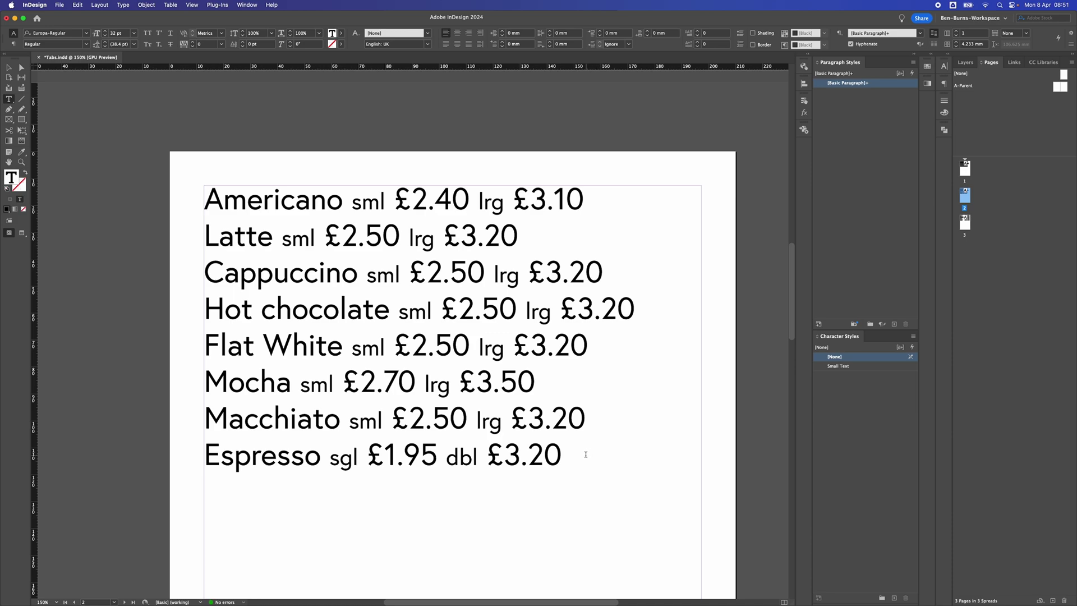
{"action": "key", "text": "super+a"}
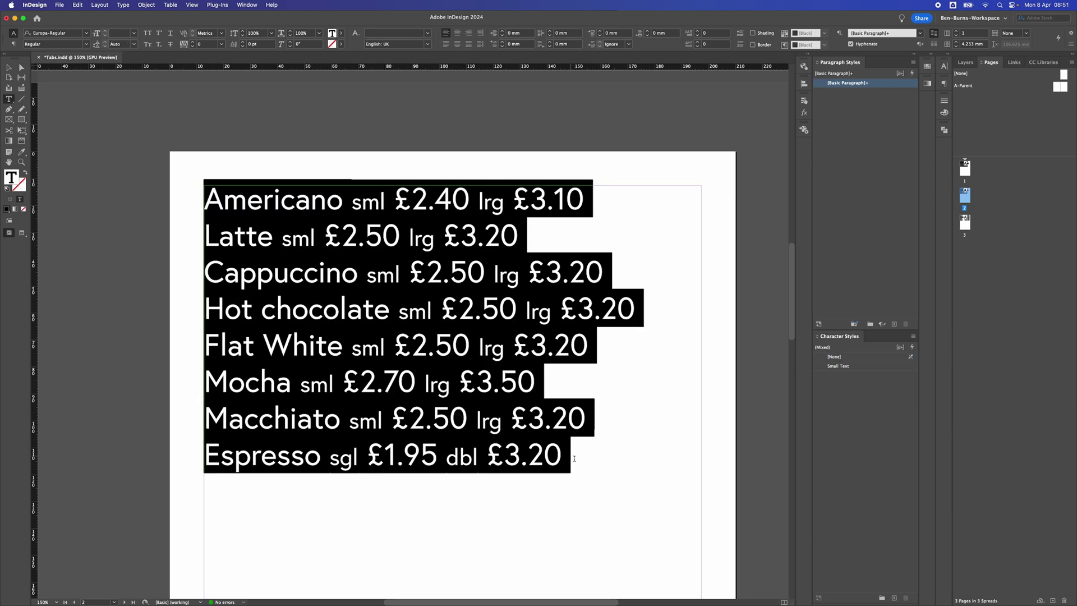
{"action": "left_click", "coordinate": [571, 455]}
{"action": "key", "text": "shift+Left"}
{"action": "key", "text": "super+a"}
{"action": "left_click", "coordinate": [124, 5]}
{"action": "left_click", "coordinate": [139, 70]}
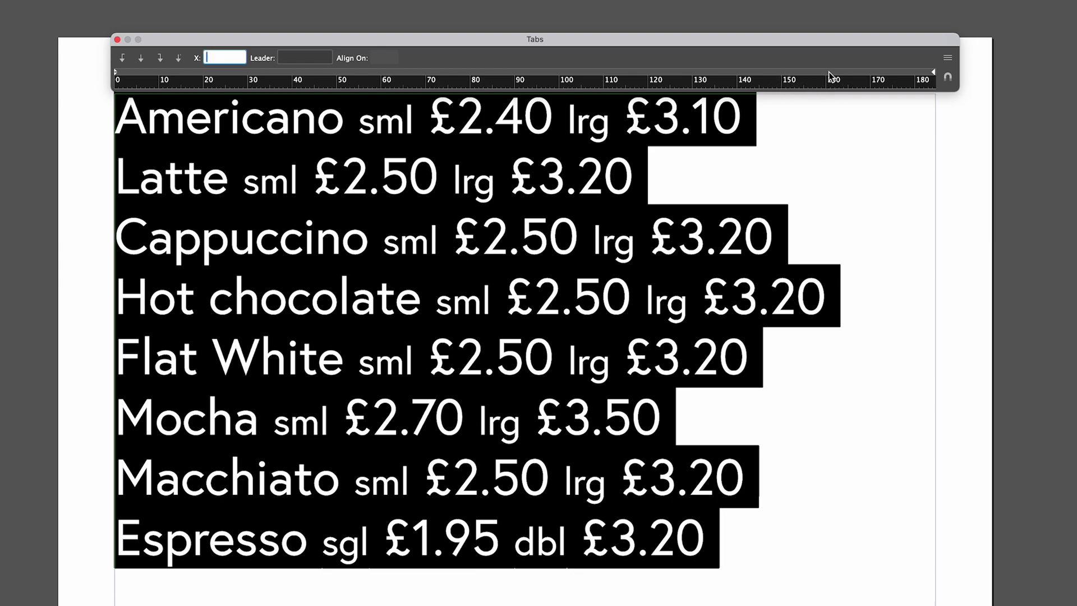
{"action": "left_click", "coordinate": [687, 70]}
{"action": "left_click", "coordinate": [785, 73]}
{"action": "left_click_drag", "start_coordinate": [848, 71], "coordinate": [865, 73]}
{"action": "key", "text": "super+z"}
{"action": "key", "text": "super+z"}
- Try a tab before Americano's £3.10 price, with its tab stop at about 127 mm
{"action": "left_click", "coordinate": [126, 60]}
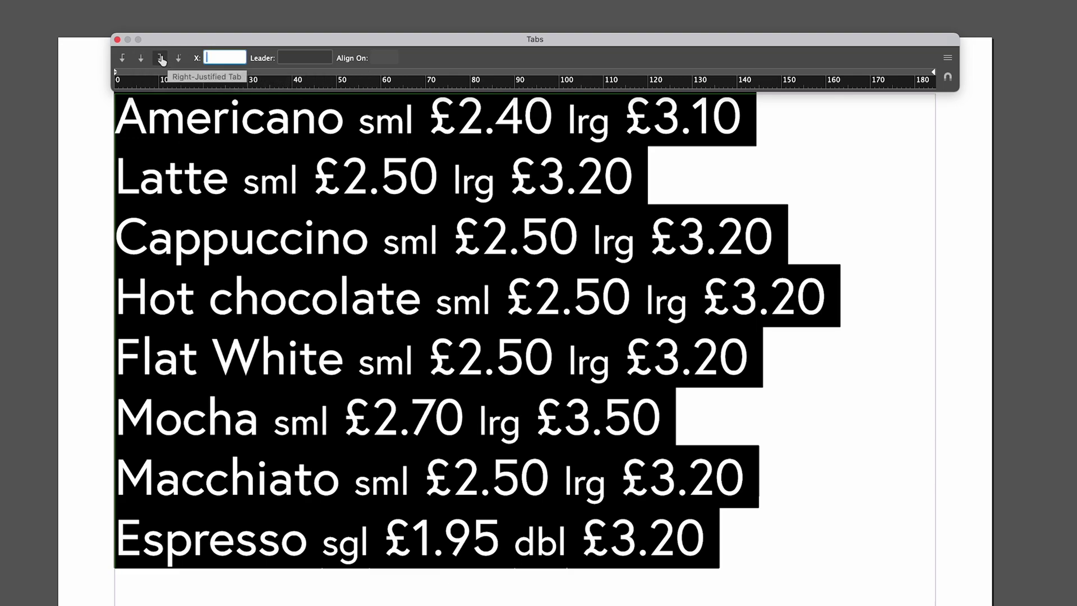
{"action": "left_click", "coordinate": [633, 128]}
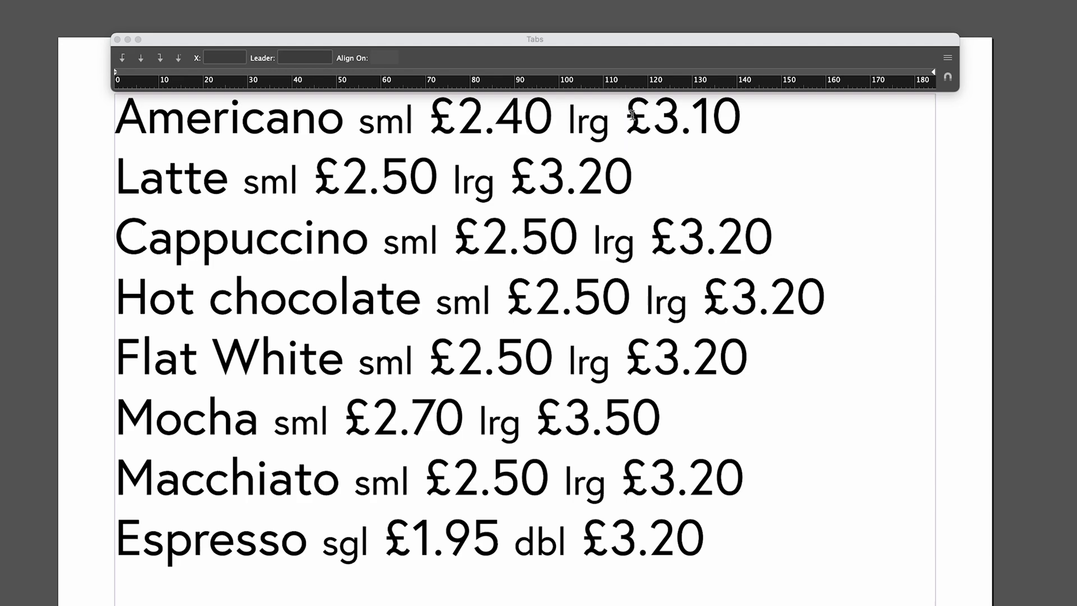
{"action": "key", "text": "Tab"}
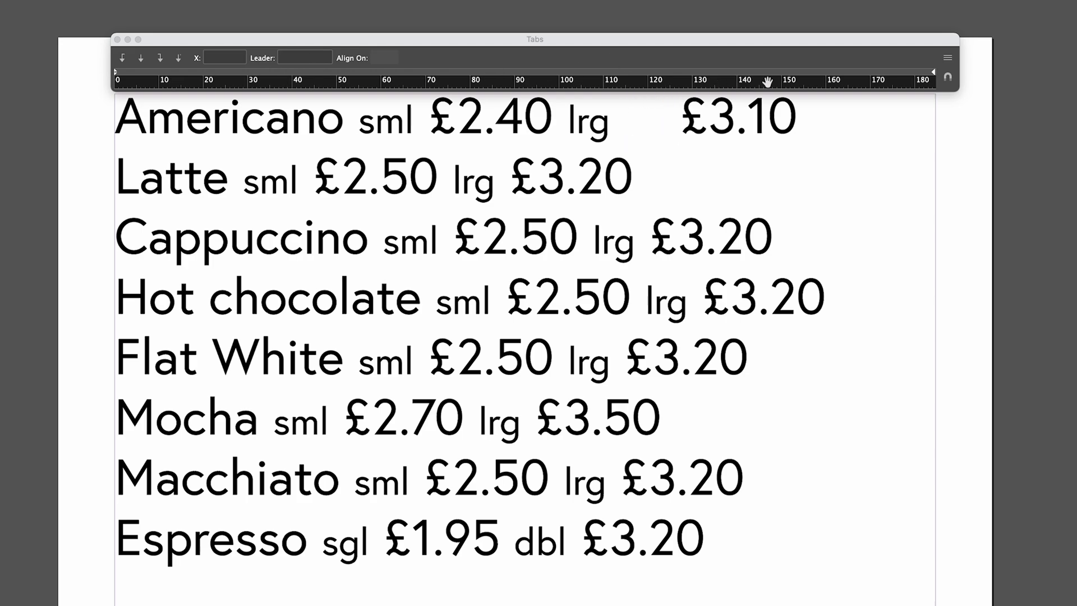
{"action": "left_click", "coordinate": [719, 72]}
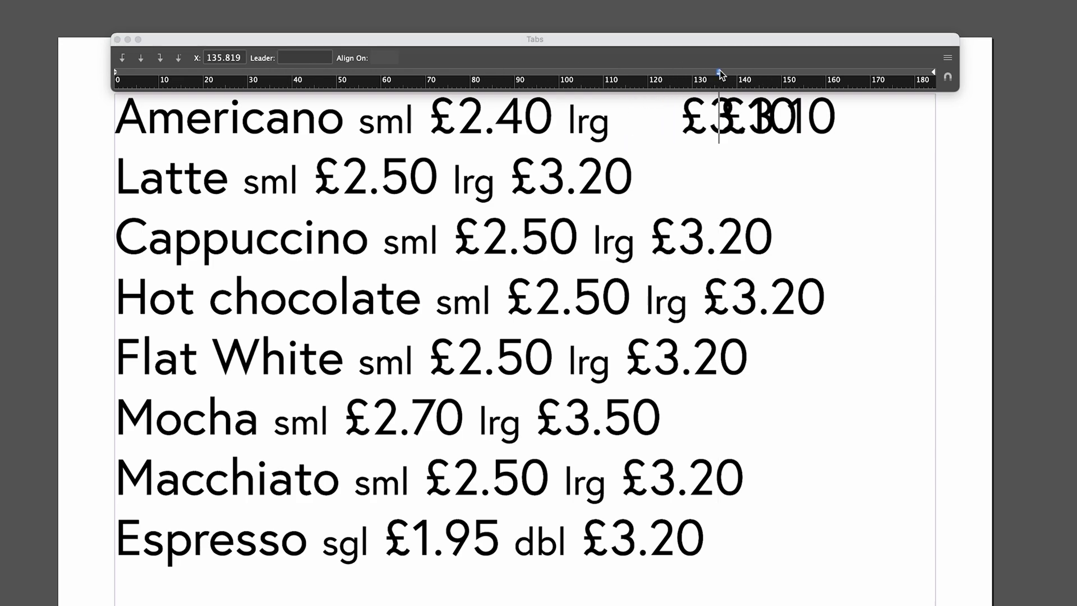
{"action": "left_click_drag", "start_coordinate": [719, 71], "coordinate": [678, 72]}
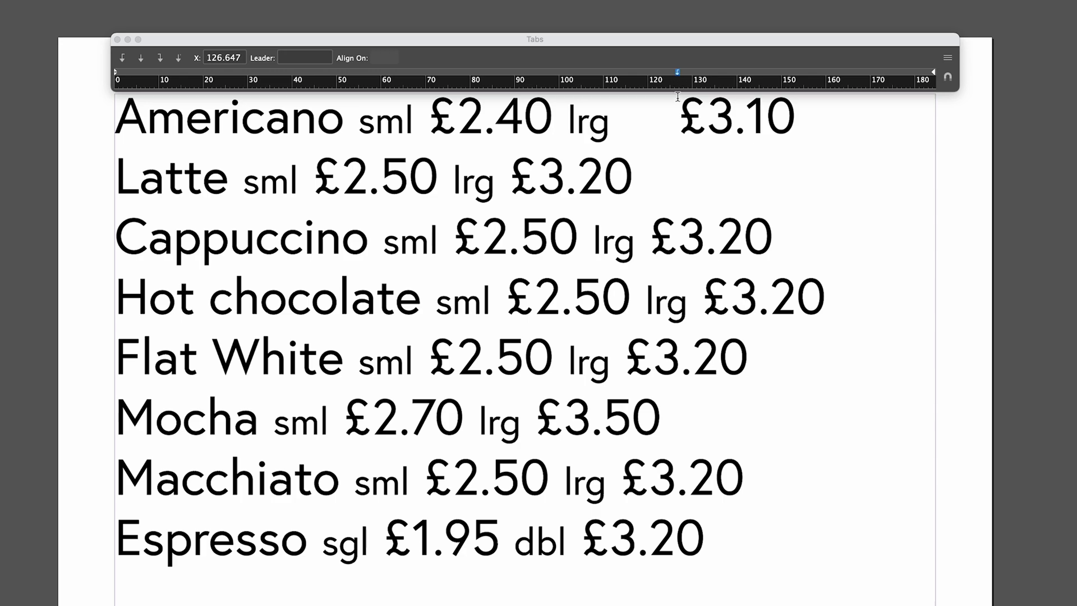
- Try Americano's price tab stop at about 150 mm with right-justified and centre-justified alignment, and remove the stop
{"action": "left_click_drag", "start_coordinate": [678, 99], "coordinate": [791, 110]}
{"action": "left_click_drag", "start_coordinate": [677, 72], "coordinate": [782, 73]}
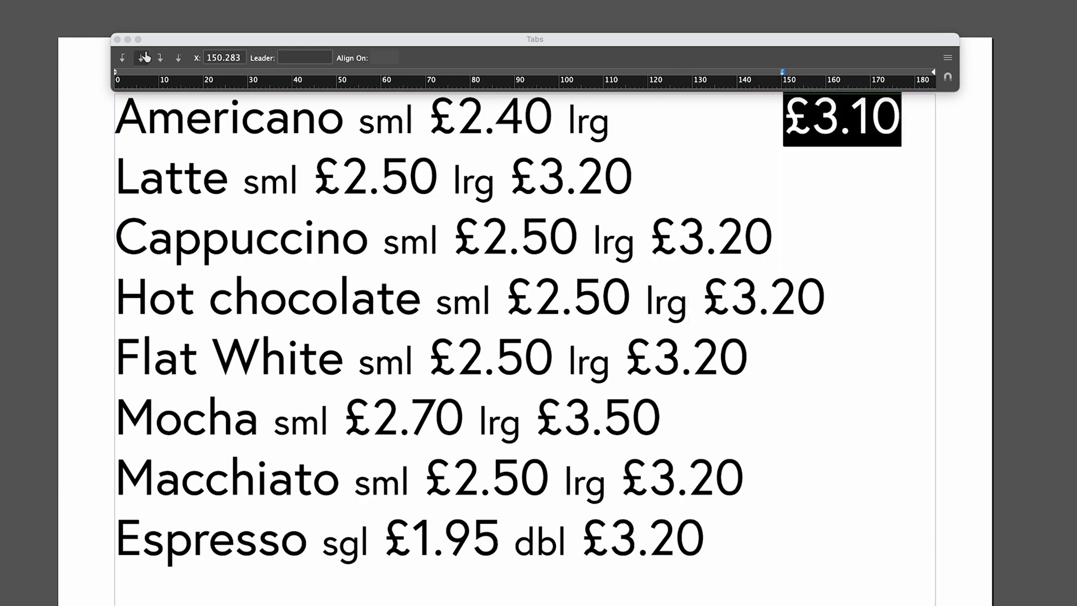
{"action": "left_click", "coordinate": [162, 58]}
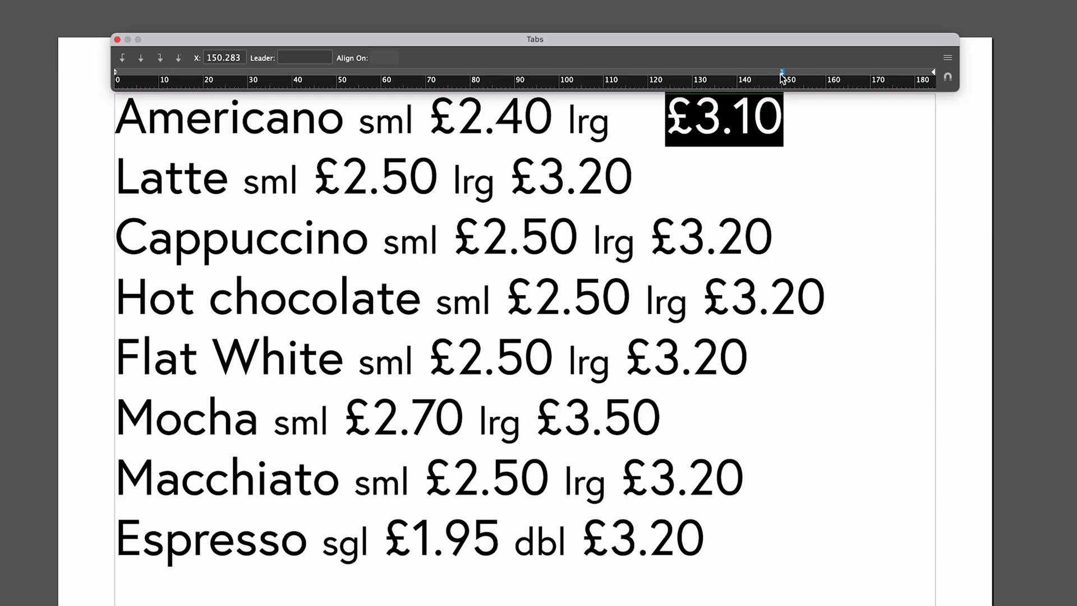
{"action": "left_click", "coordinate": [143, 60]}
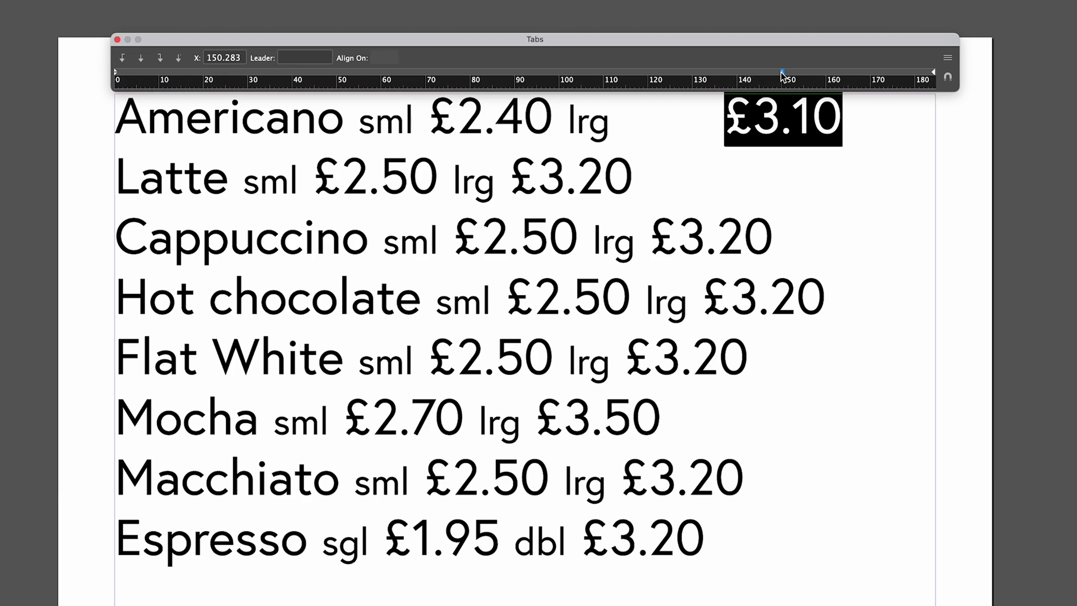
{"action": "left_click_drag", "start_coordinate": [781, 72], "coordinate": [656, 120]}
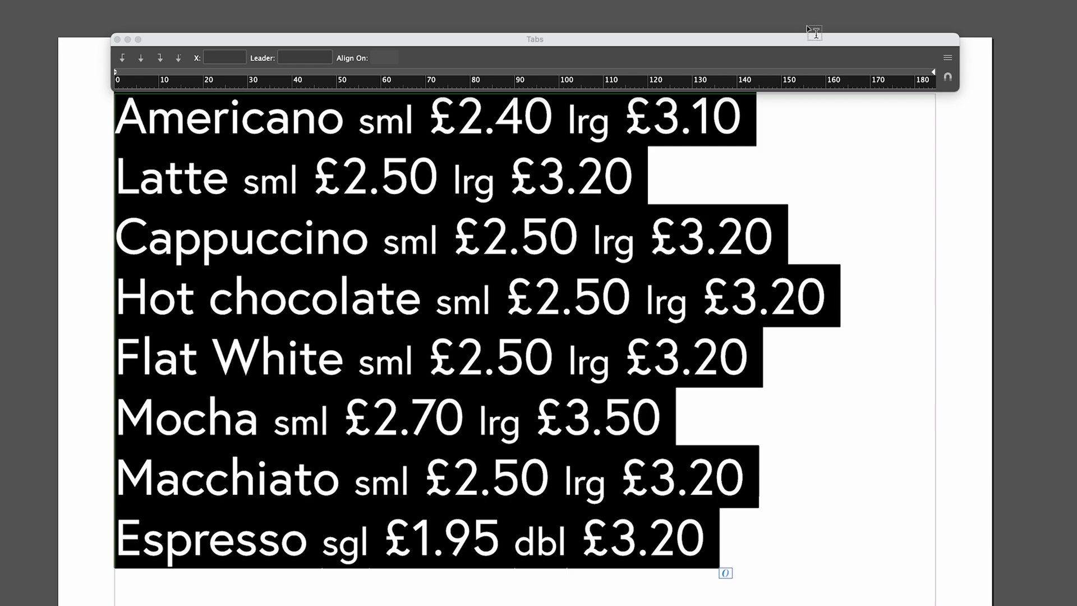
- Add a left-justified tab stop at 150 mm to all lines of the price list
{"action": "left_click", "coordinate": [782, 72]}
{"action": "left_click", "coordinate": [214, 58]}
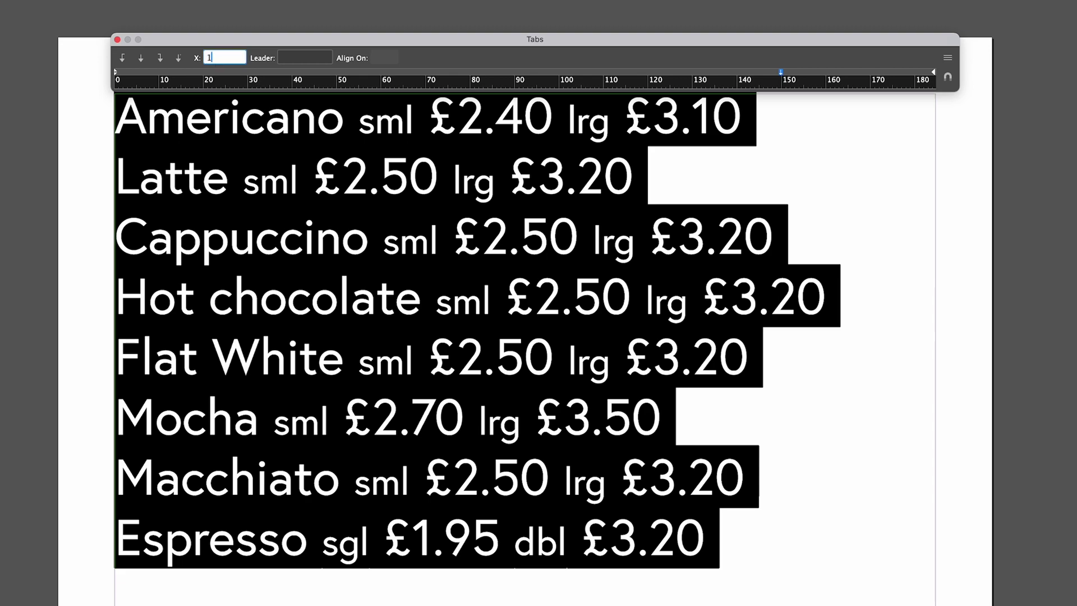
{"action": "type", "text": "150"}
{"action": "key", "text": "Return"}
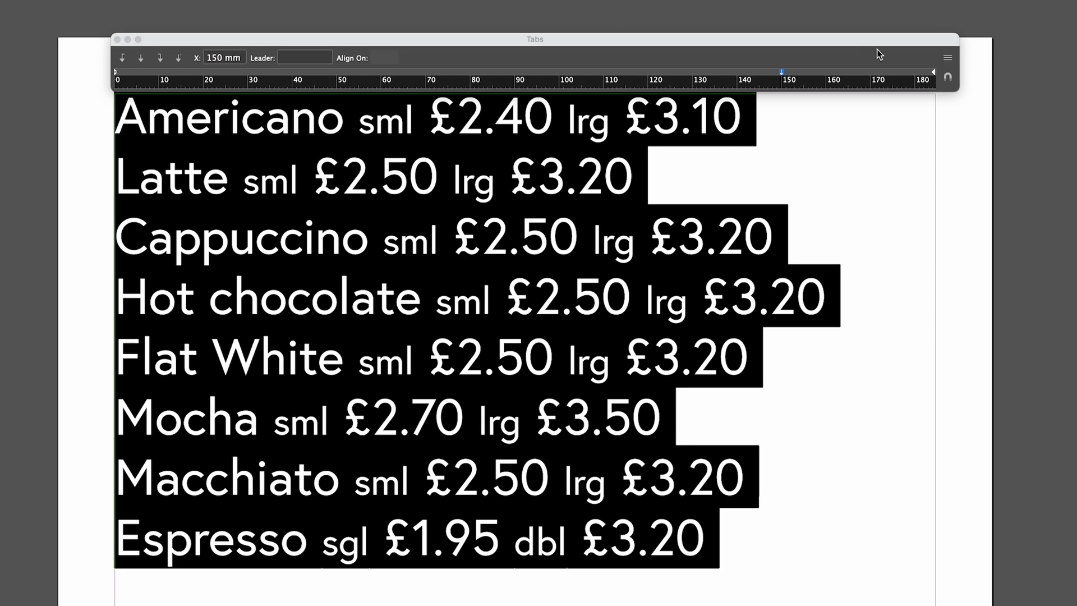
{"action": "left_click", "coordinate": [783, 75]}
{"action": "left_click", "coordinate": [122, 58]}
- Add a right-justified tab stop at 145 mm to all lines of the price list
{"action": "left_click", "coordinate": [761, 73]}
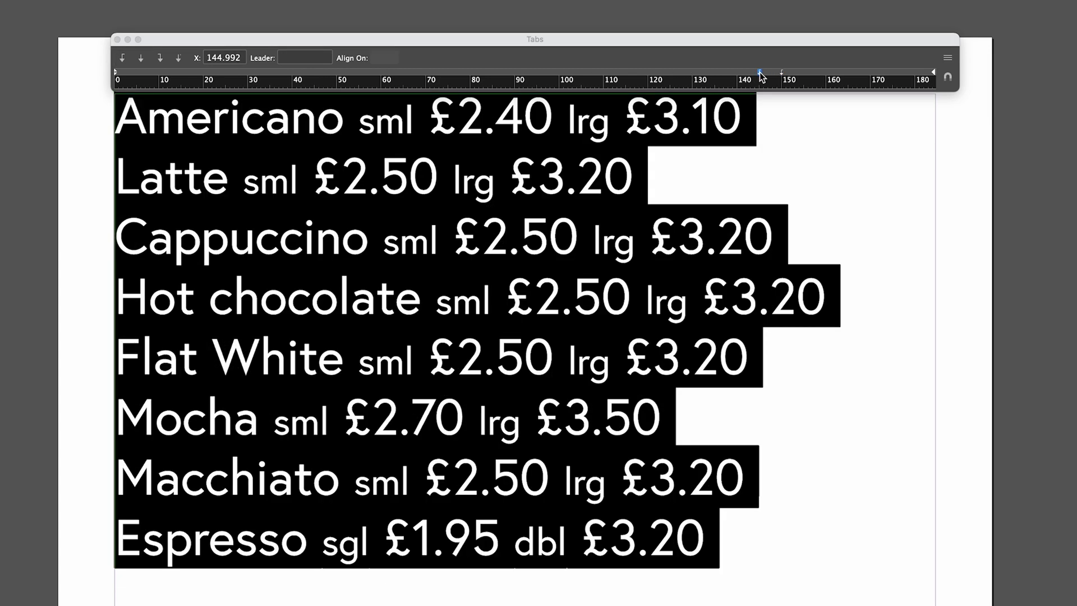
{"action": "left_click", "coordinate": [160, 59]}
{"action": "left_click", "coordinate": [224, 58]}
{"action": "type", "text": "145"}
{"action": "key", "text": "Return"}
- Insert a tab before the lrg label and before the large price on the Americano, Latte and Cappuccino lines
{"action": "left_click", "coordinate": [568, 117]}
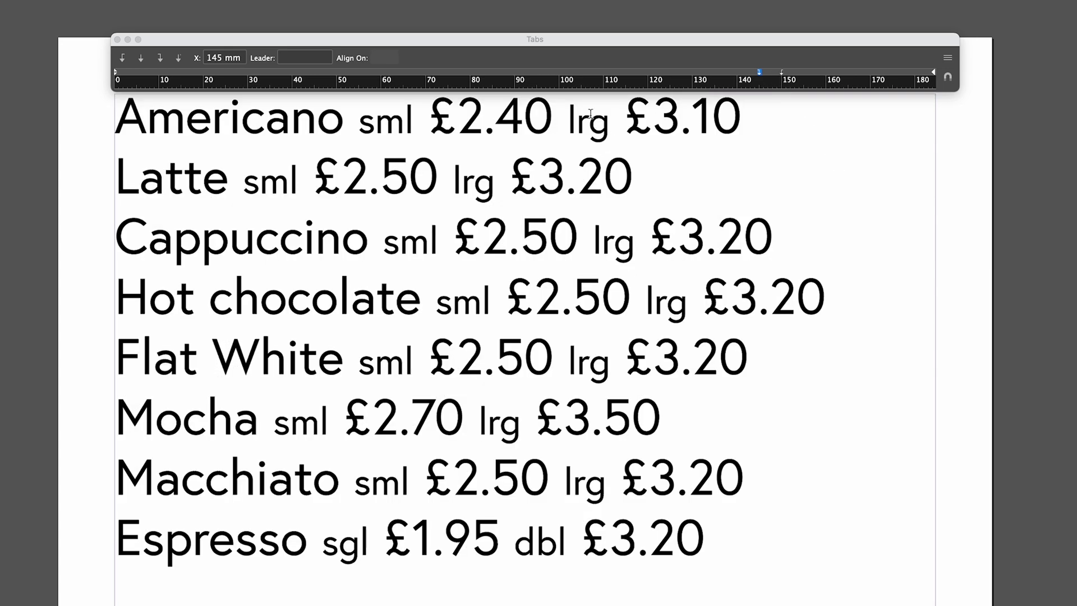
{"action": "key", "text": "Tab"}
{"action": "left_click", "coordinate": [646, 116]}
{"action": "key", "text": "Tab"}
{"action": "left_click", "coordinate": [453, 178]}
{"action": "key", "text": "Tab"}
{"action": "left_click", "coordinate": [637, 178]}
{"action": "key", "text": "Tab"}
{"action": "left_click", "coordinate": [654, 240]}
- Insert tabs before the lrg or dbl label and before its price on the lines from Hot chocolate to Espresso
{"action": "key", "text": "Tab"}
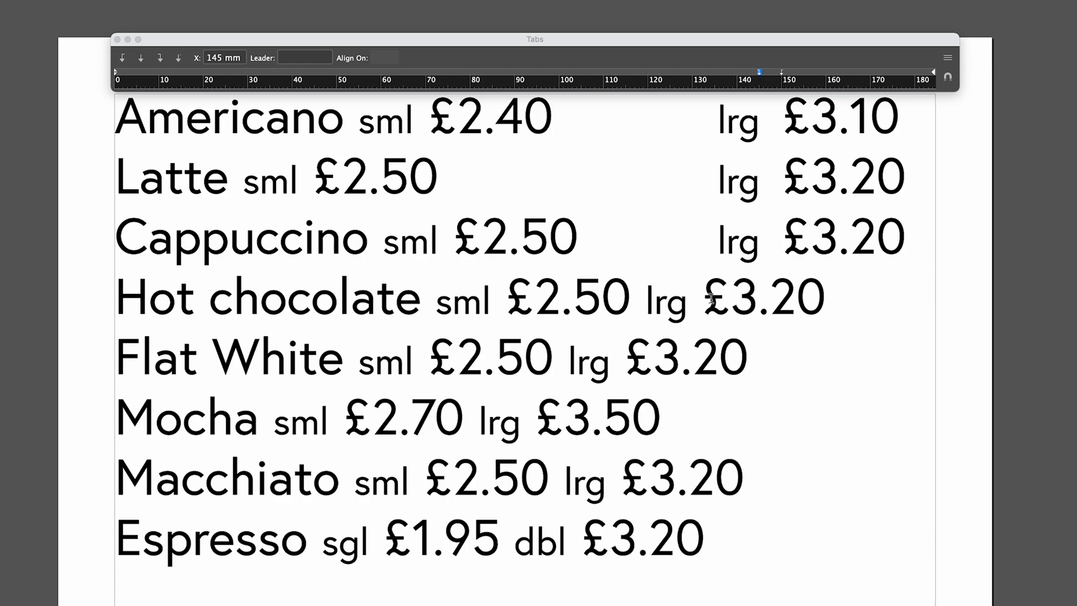
{"action": "left_click", "coordinate": [649, 294]}
{"action": "key", "text": "Tab"}
{"action": "left_click", "coordinate": [706, 299]}
{"action": "key", "text": "Tab"}
{"action": "left_click", "coordinate": [570, 358]}
{"action": "key", "text": "Tab"}
{"action": "left_click", "coordinate": [564, 474]}
{"action": "key", "text": "Tab"}
{"action": "left_click", "coordinate": [638, 476]}
{"action": "key", "text": "Tab"}
{"action": "left_click", "coordinate": [514, 543]}
{"action": "key", "text": "Tab"}
{"action": "left_click", "coordinate": [639, 544]}
{"action": "key", "text": "Tab"}
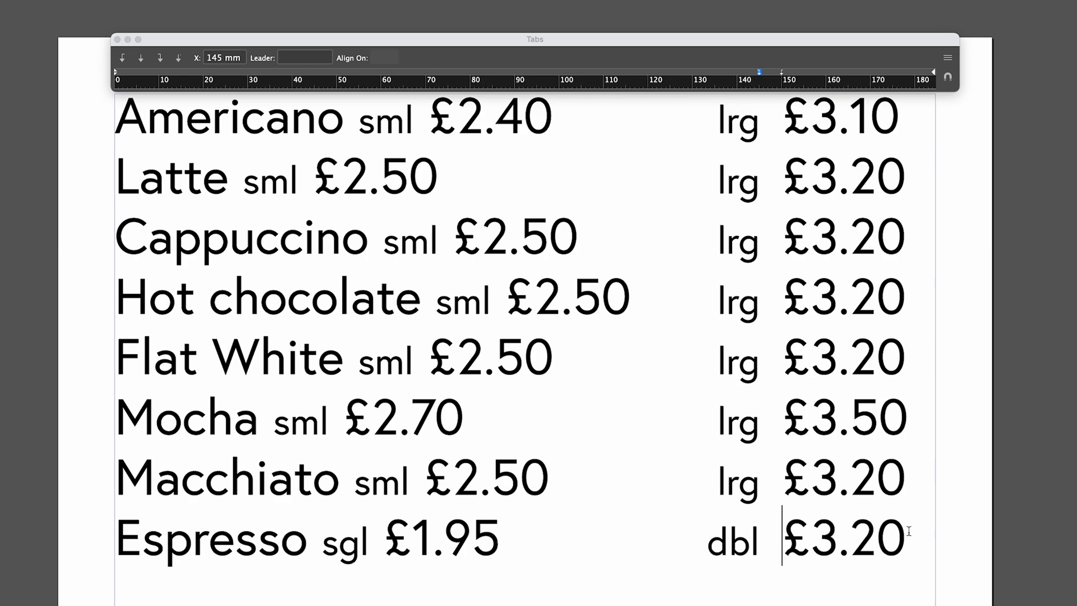
- Move the right-justified tab stop of all lines to 148 mm
{"action": "key", "text": "super+a"}
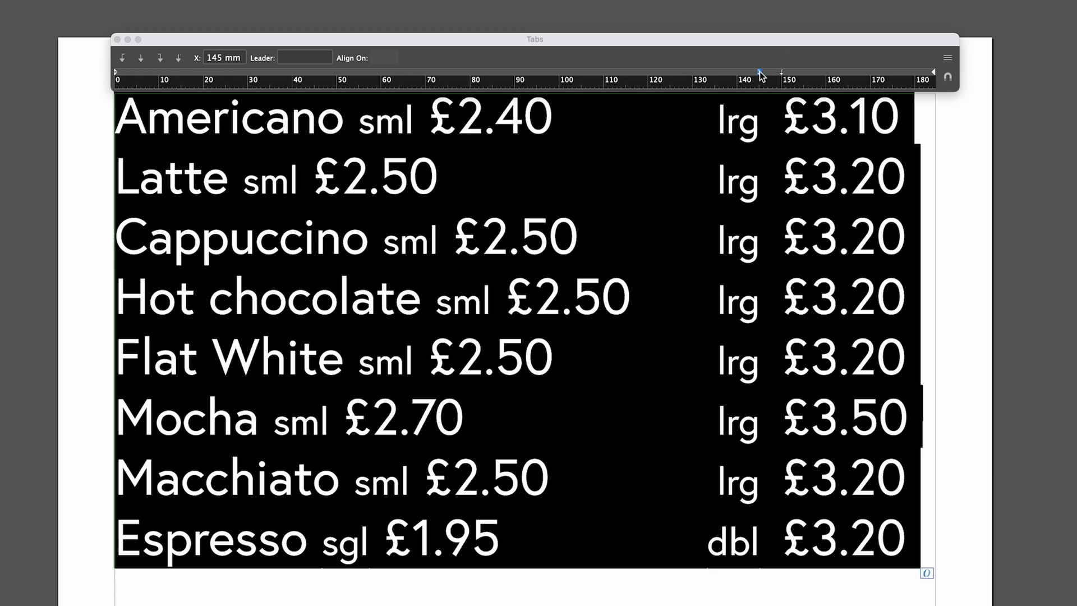
{"action": "mouse_move", "coordinate": [760, 72]}
{"action": "left_mouse_down"}
{"action": "mouse_move", "coordinate": [710, 72]}
{"action": "mouse_move", "coordinate": [773, 75]}
{"action": "left_mouse_up"}
{"action": "left_click", "coordinate": [735, 72]}
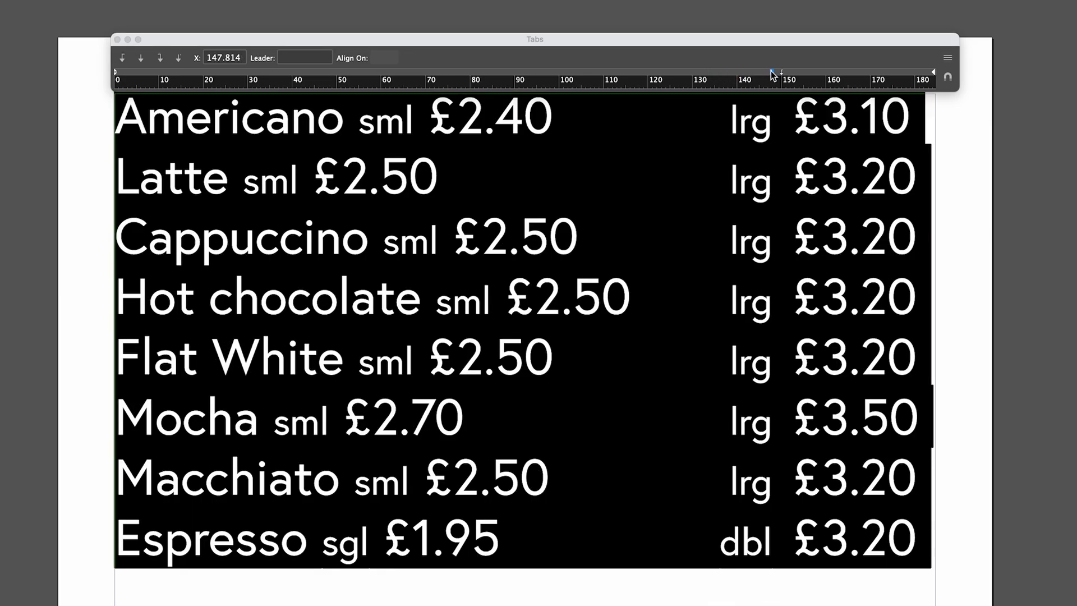
{"action": "left_click", "coordinate": [773, 73]}
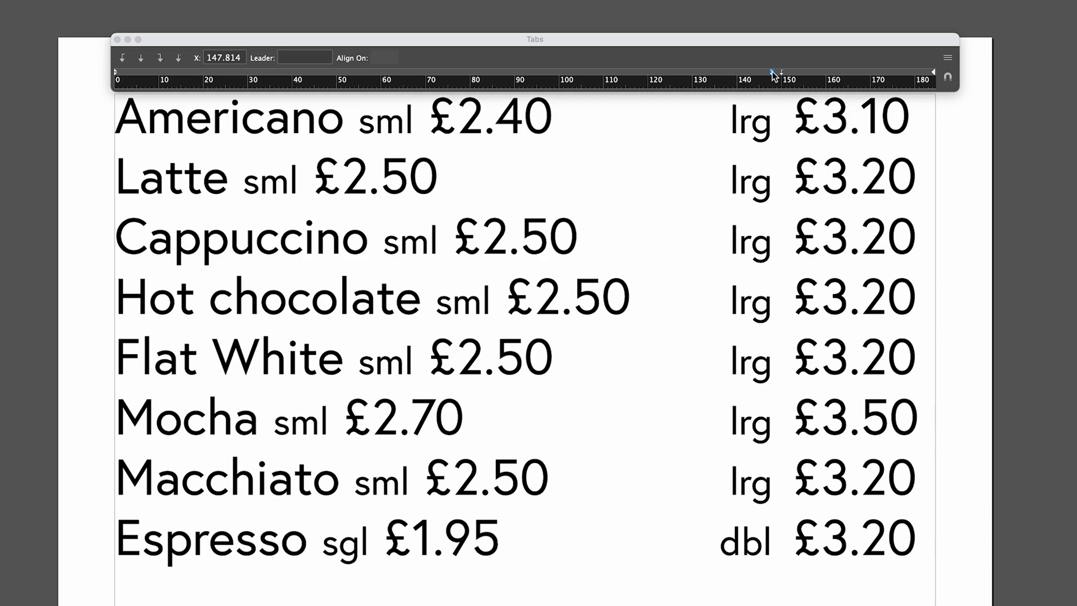
{"action": "left_click", "coordinate": [251, 58]}
{"action": "type", "text": "148"}
{"action": "key", "text": "Return"}
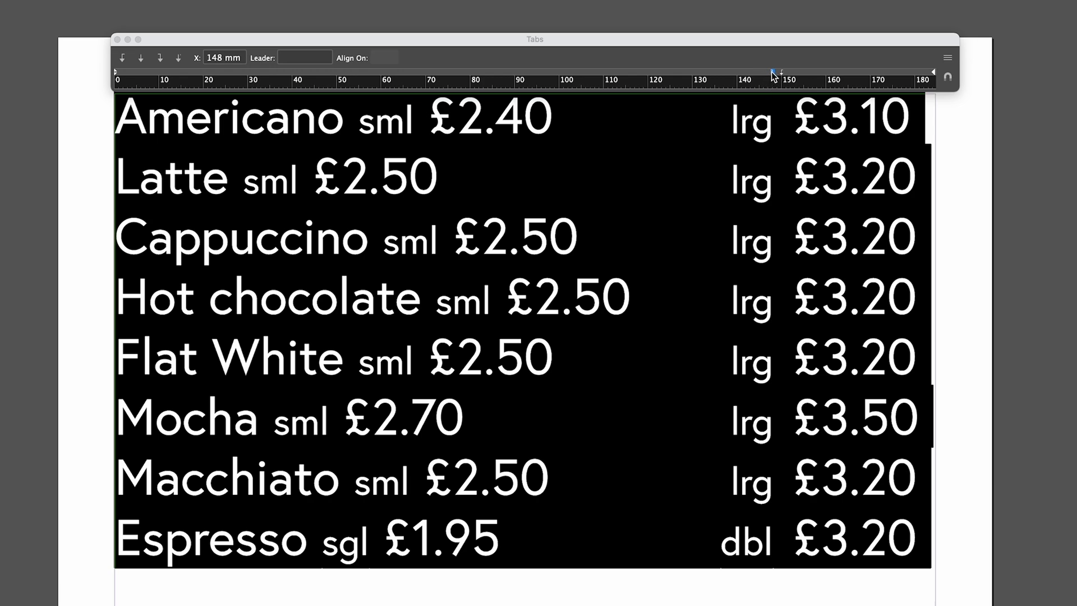
- Delete the extra space between the lrg or dbl label and its price on all eight lines
{"action": "double_click", "coordinate": [787, 118]}
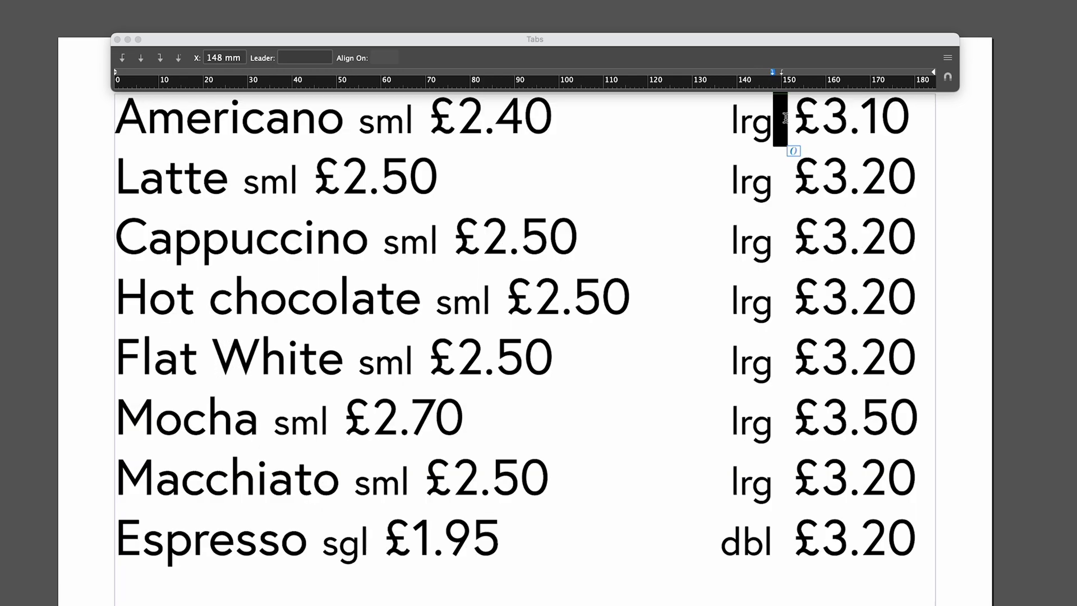
{"action": "key", "text": "Delete"}
{"action": "left_click_drag", "start_coordinate": [774, 179], "coordinate": [786, 179]}
{"action": "key", "text": "Delete"}
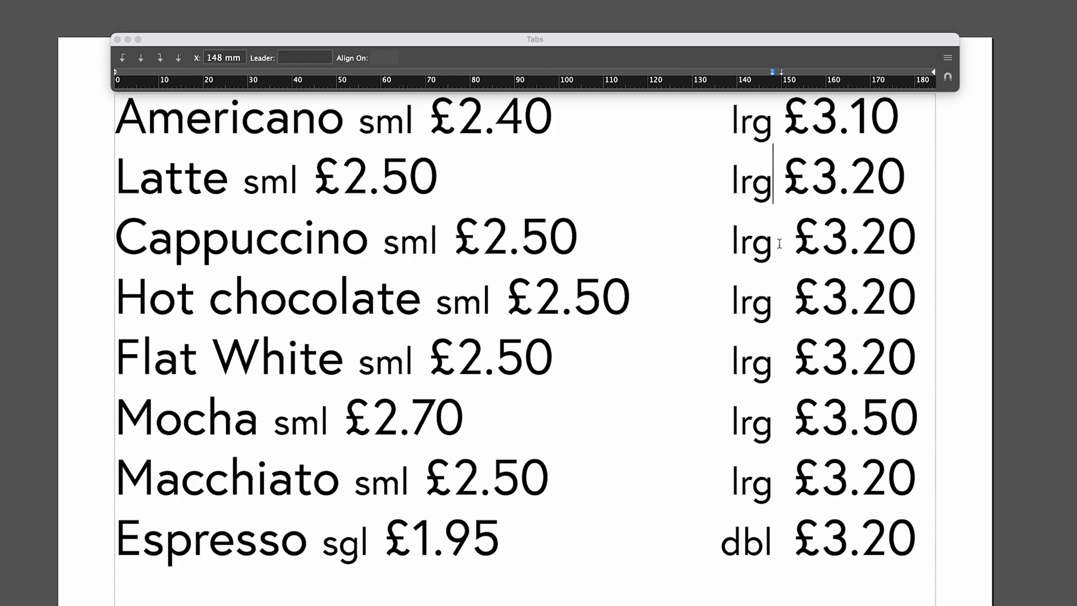
{"action": "left_click_drag", "start_coordinate": [774, 240], "coordinate": [786, 241]}
{"action": "key", "text": "Delete"}
{"action": "double_click", "coordinate": [784, 309]}
{"action": "key", "text": "Delete"}
{"action": "double_click", "coordinate": [781, 365]}
{"action": "key", "text": "Delete"}
{"action": "double_click", "coordinate": [779, 427]}
{"action": "key", "text": "Delete"}
{"action": "double_click", "coordinate": [778, 487]}
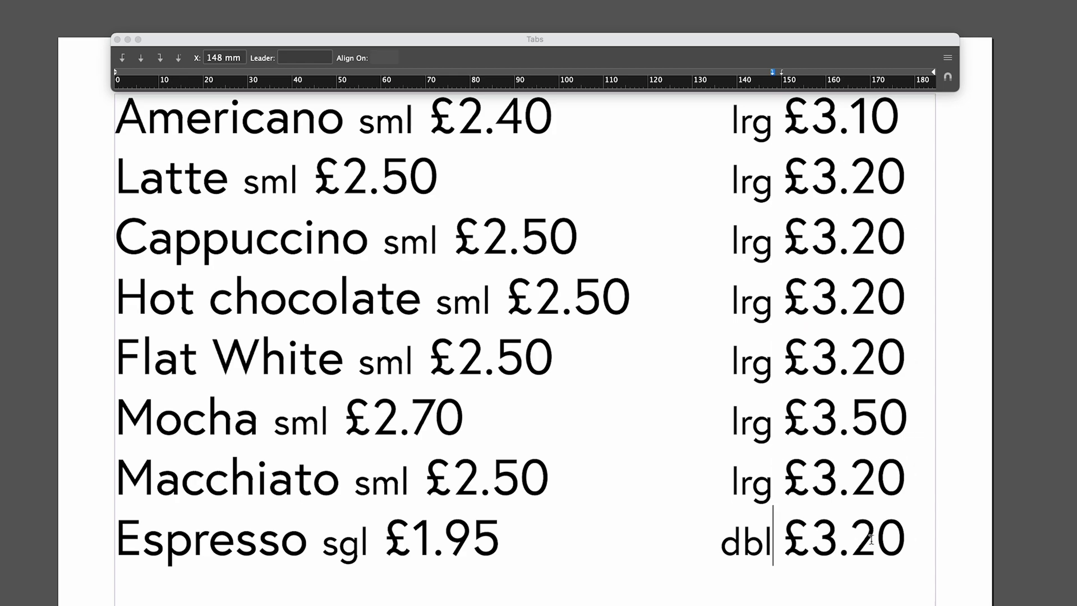
{"action": "key", "text": "super+a"}
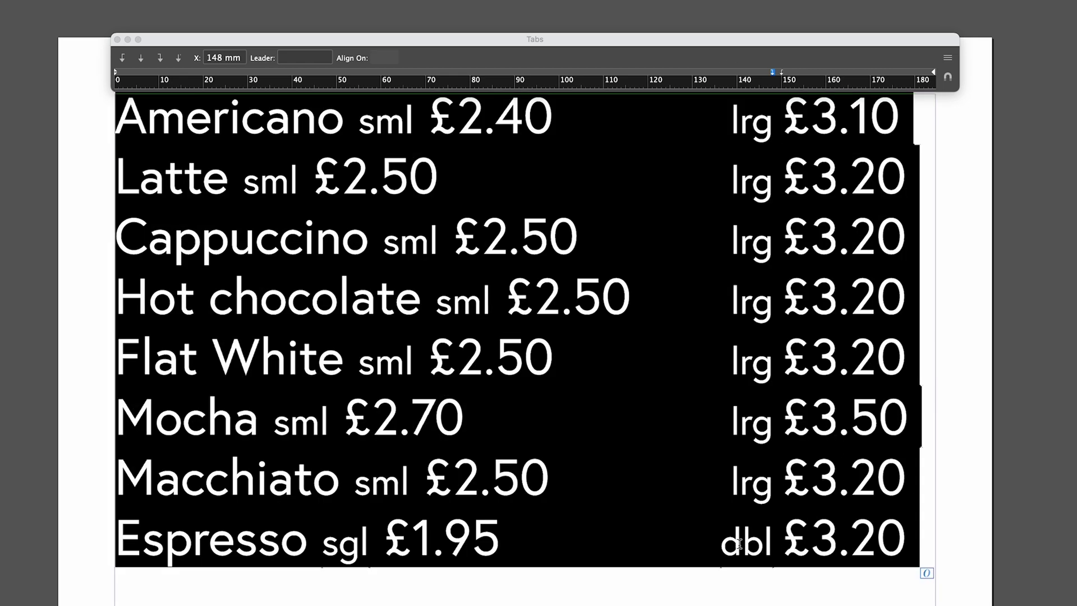
{"action": "left_click", "coordinate": [731, 119]}
{"action": "double_click", "coordinate": [752, 118]}
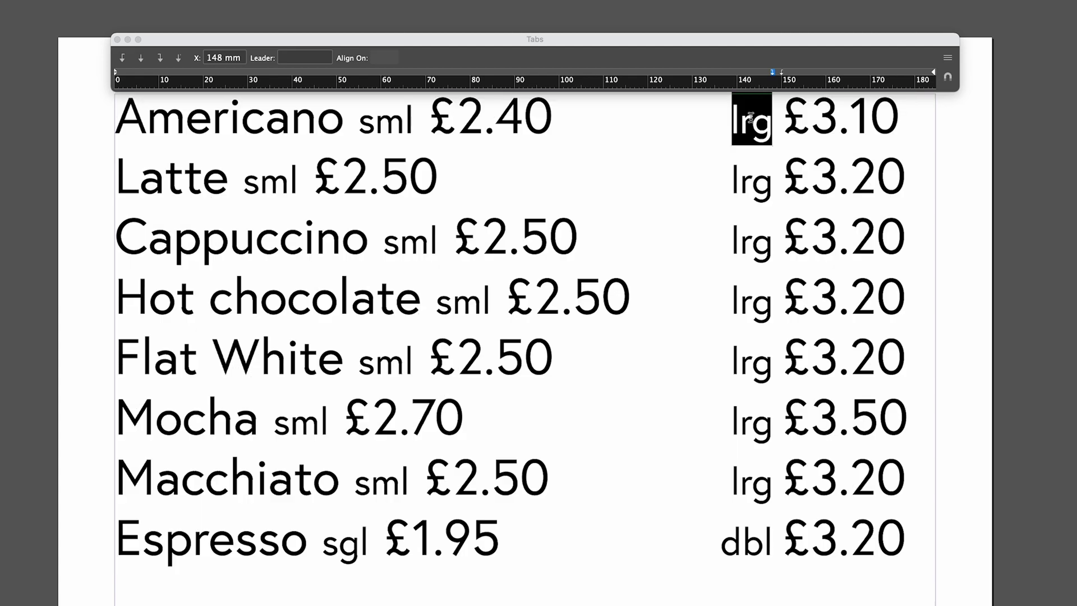
{"action": "left_click_drag", "start_coordinate": [900, 116], "coordinate": [784, 118]}
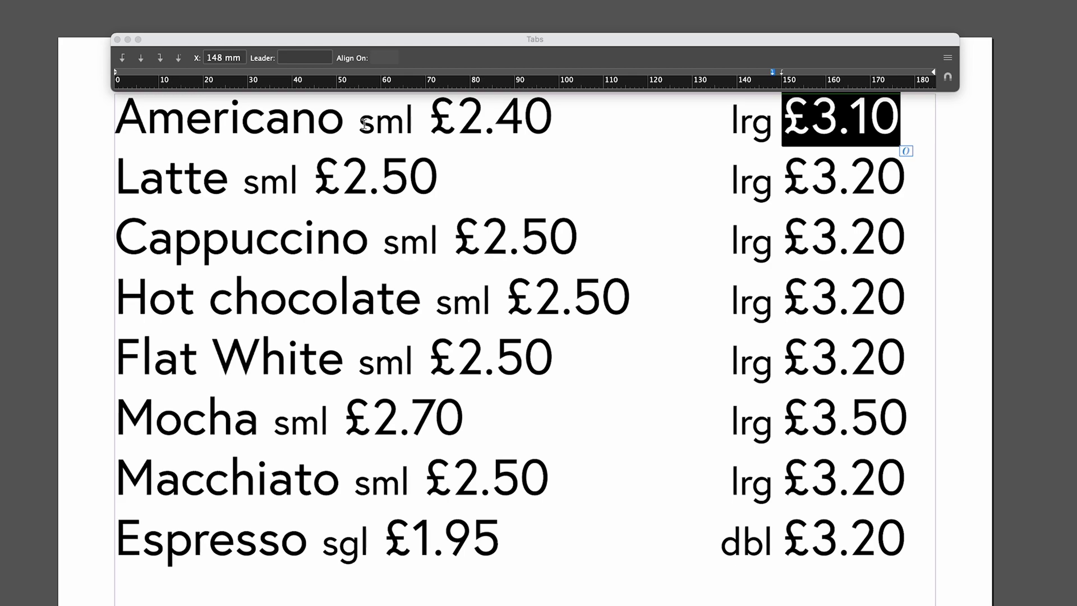
{"action": "left_click", "coordinate": [678, 104]}
- Add a left-justified tab stop at 110 mm to all lines of the price list
{"action": "key", "text": "super+a"}
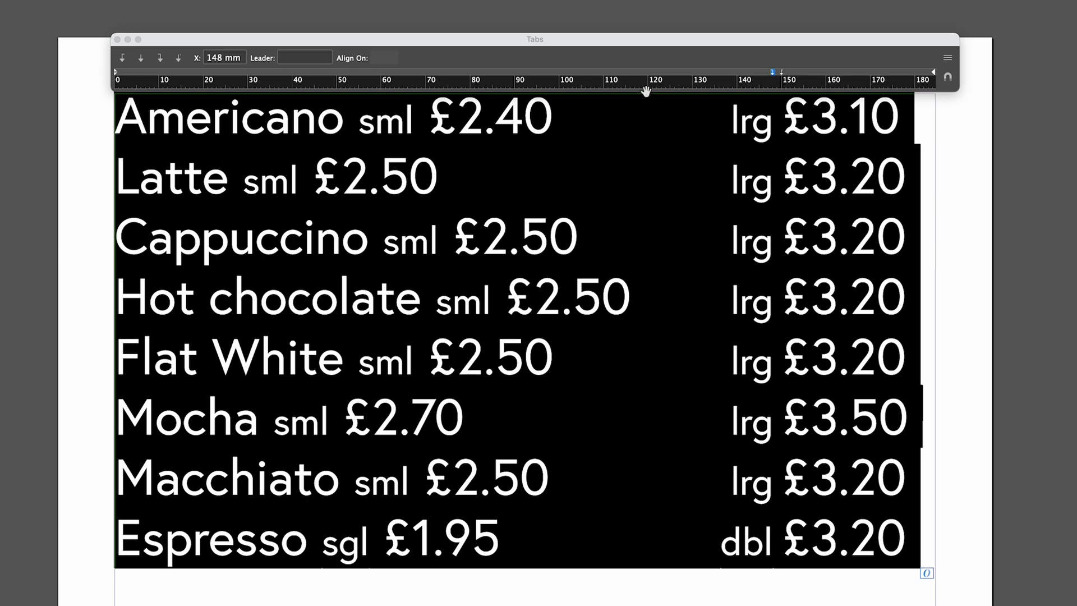
{"action": "left_click", "coordinate": [604, 72]}
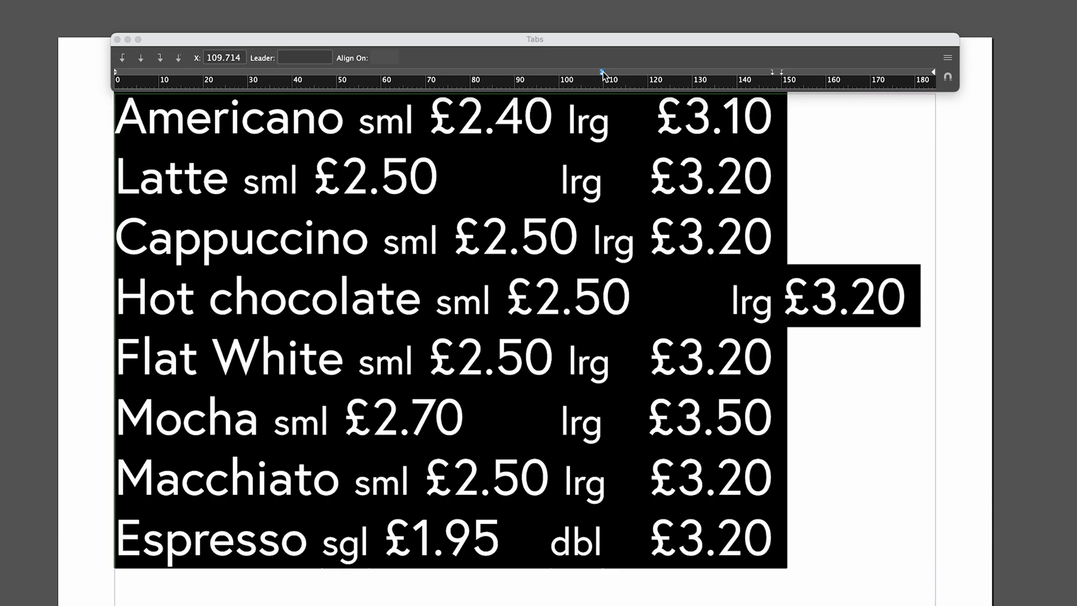
{"action": "left_click", "coordinate": [160, 63]}
{"action": "left_click", "coordinate": [122, 58]}
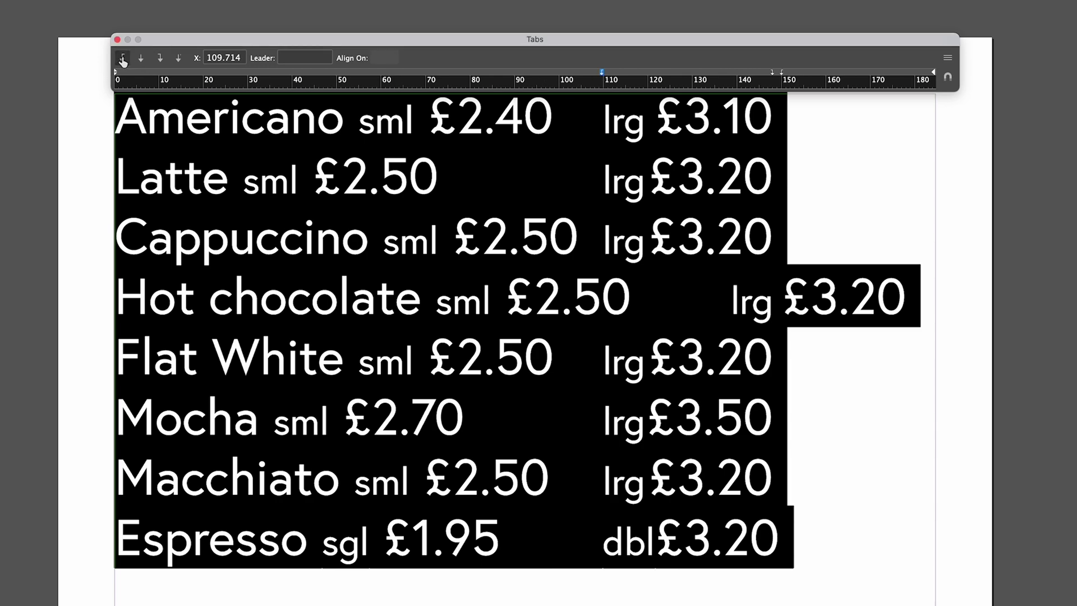
{"action": "left_click", "coordinate": [215, 58]}
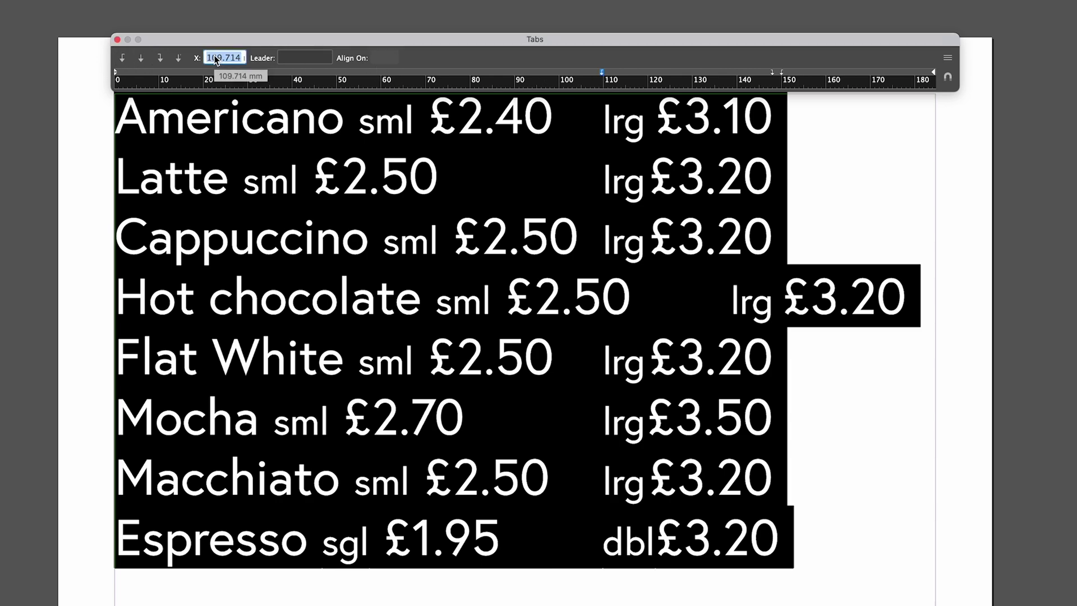
{"action": "type", "text": "110"}
{"action": "key", "text": "Return"}
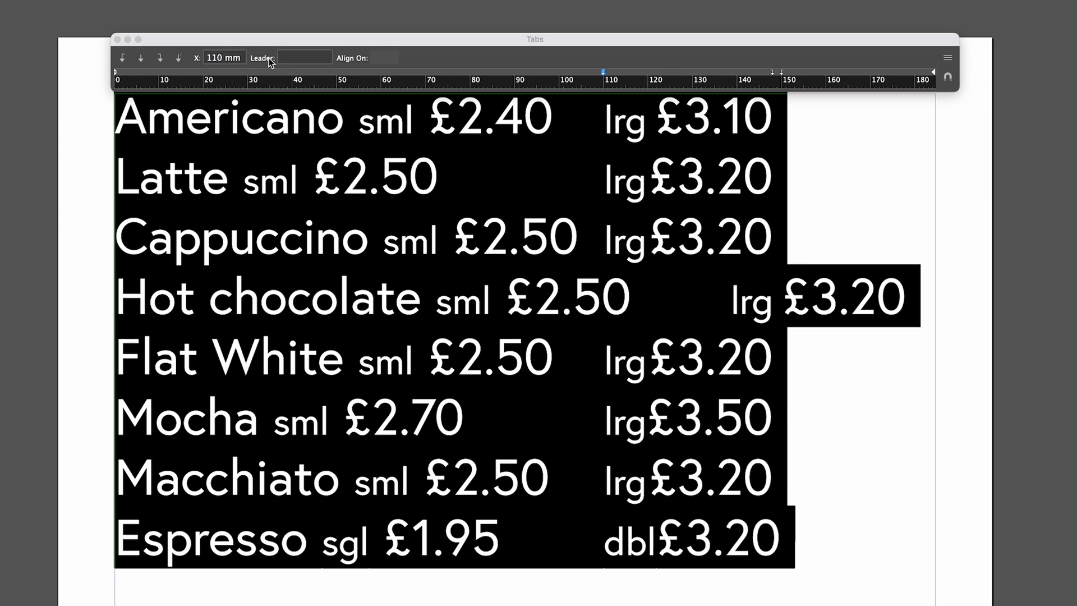
- Add a right-justified tab stop at 105 mm to all lines of the price list
{"action": "left_click", "coordinate": [580, 70]}
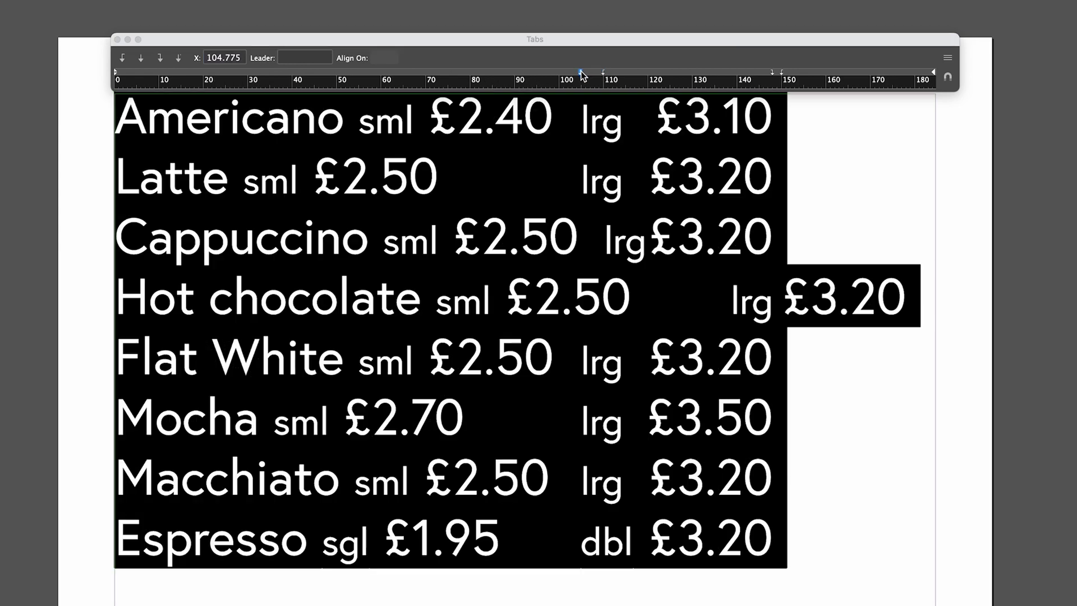
{"action": "left_click", "coordinate": [160, 58]}
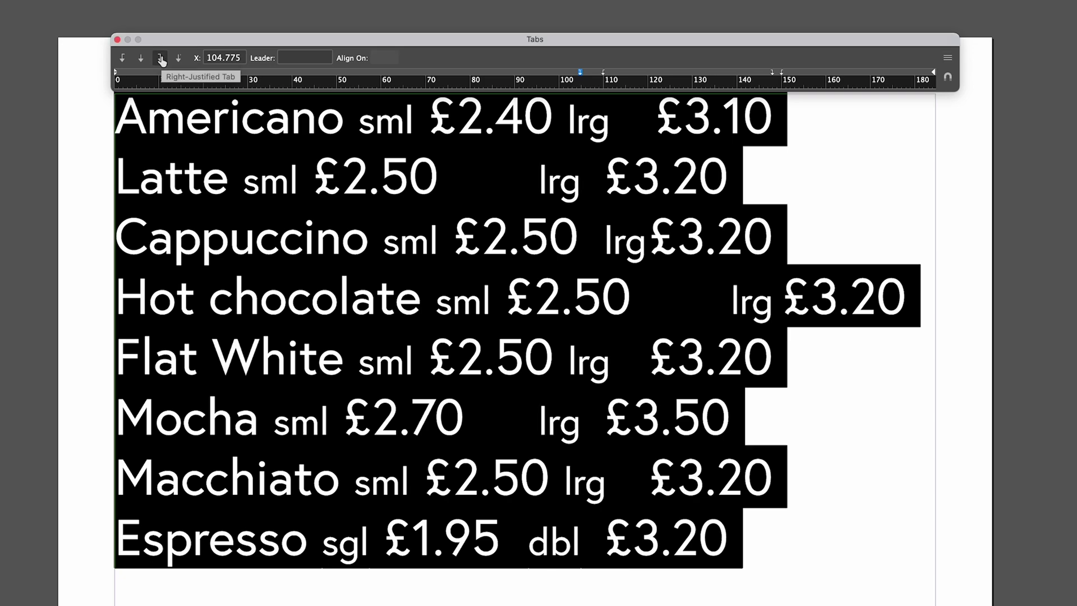
{"action": "double_click", "coordinate": [228, 58]}
{"action": "type", "text": "105"}
{"action": "key", "text": "Return"}
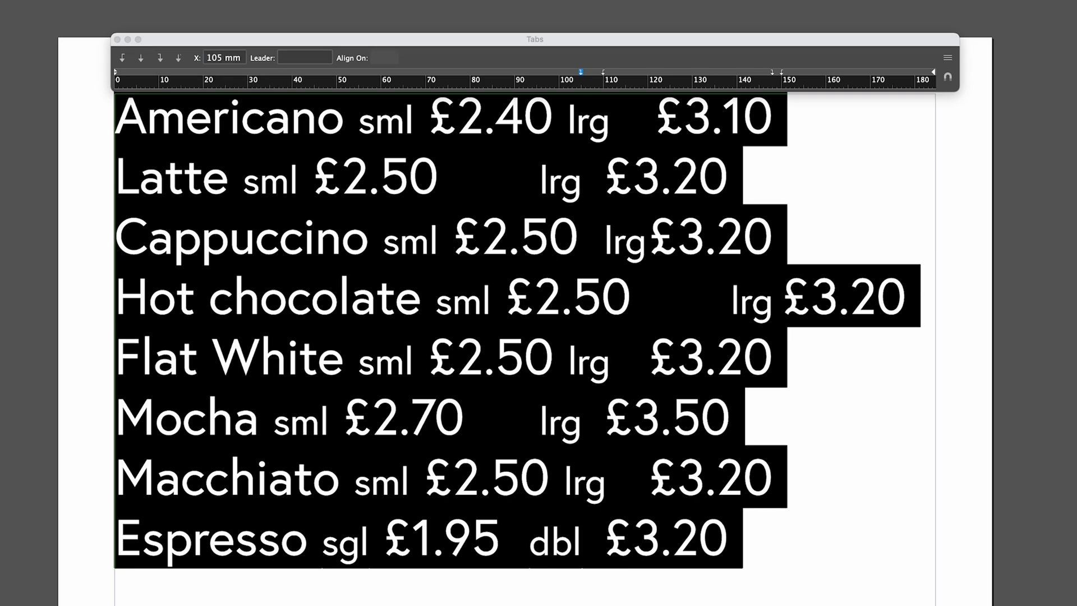
- Insert tabs before the sml label and before its price on the lines from Americano to Flat White
{"action": "left_click", "coordinate": [359, 121]}
{"action": "key", "text": "Tab"}
{"action": "left_click", "coordinate": [458, 120]}
{"action": "key", "text": "Tab"}
{"action": "left_click", "coordinate": [245, 181]}
{"action": "key", "text": "Tab"}
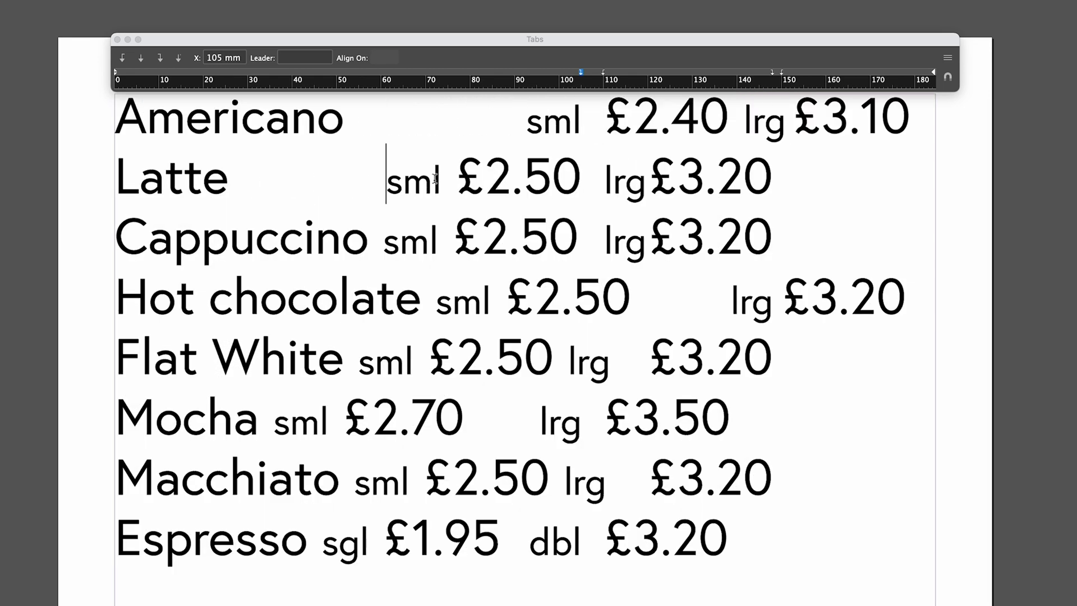
{"action": "left_click", "coordinate": [458, 181]}
{"action": "key", "text": "Tab"}
{"action": "left_click", "coordinate": [435, 300]}
- Insert tabs before the sml or sgl label and before its price on the Mocha, Macchiato and Espresso lines
{"action": "key", "text": "Tab"}
{"action": "left_click", "coordinate": [358, 360]}
{"action": "key", "text": "Tab"}
{"action": "left_click", "coordinate": [272, 421]}
{"action": "key", "text": "Tab"}
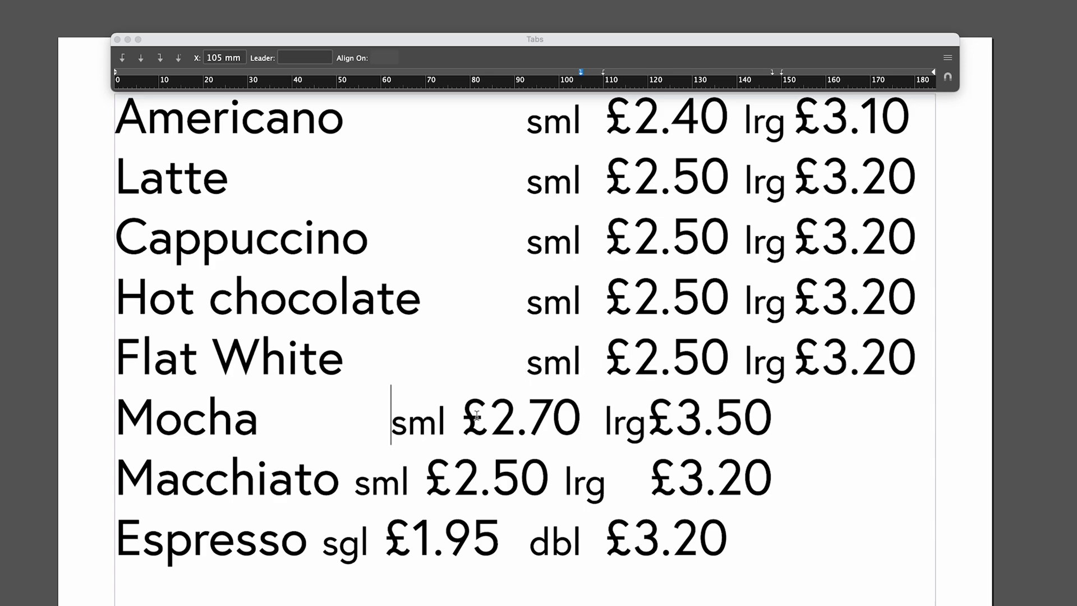
{"action": "left_click", "coordinate": [354, 482]}
{"action": "key", "text": "Tab"}
{"action": "left_click", "coordinate": [461, 482]}
{"action": "key", "text": "Tab"}
{"action": "left_click", "coordinate": [324, 540]}
{"action": "key", "text": "Tab"}
{"action": "left_click", "coordinate": [469, 529]}
{"action": "key", "text": "Tab"}
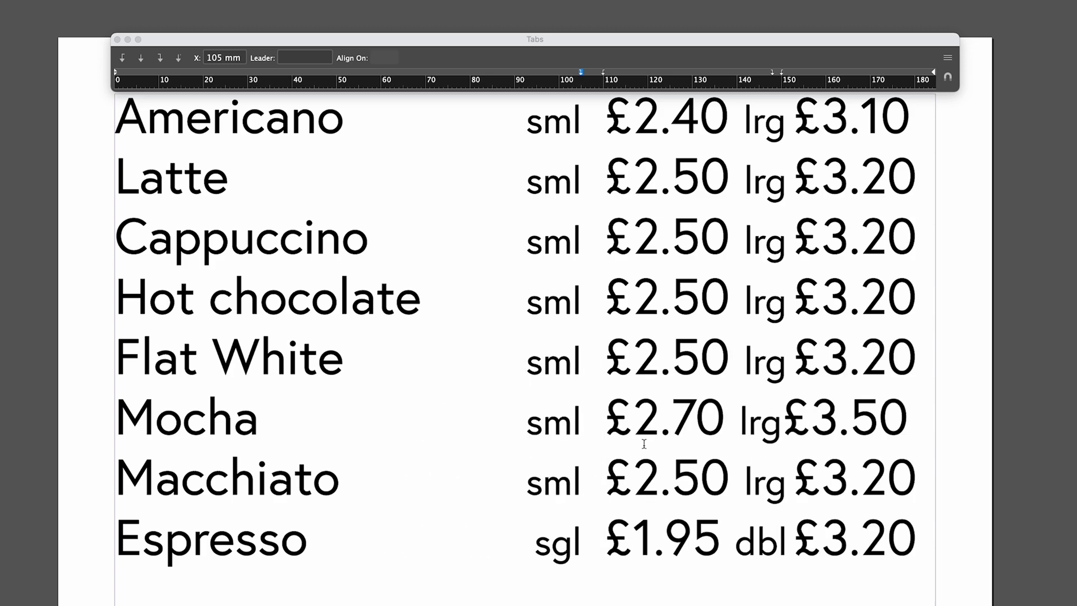
- Delete the extra space between the sml or sgl label and its price on all eight lines
{"action": "double_click", "coordinate": [591, 121]}
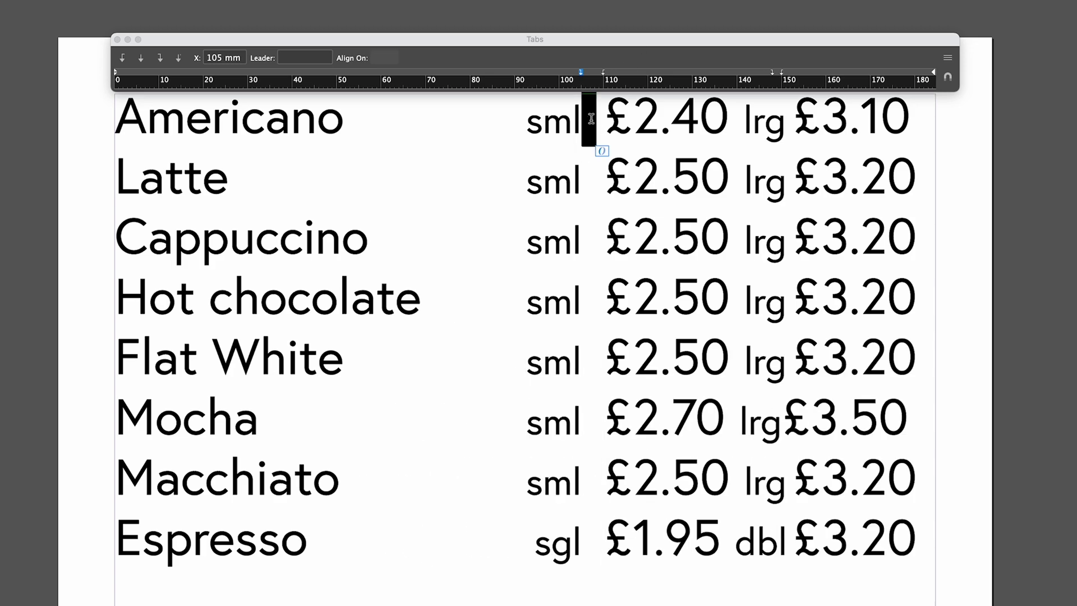
{"action": "left_click", "coordinate": [590, 118]}
{"action": "left_click", "coordinate": [595, 196]}
{"action": "left_click_drag", "start_coordinate": [583, 300], "coordinate": [595, 303]}
{"action": "left_click_drag", "start_coordinate": [584, 418], "coordinate": [591, 424]}
{"action": "left_click", "coordinate": [587, 539]}
- Move the right-justified tab stop of the sml and sgl labels to 108 mm on all lines
{"action": "left_click", "coordinate": [915, 543]}
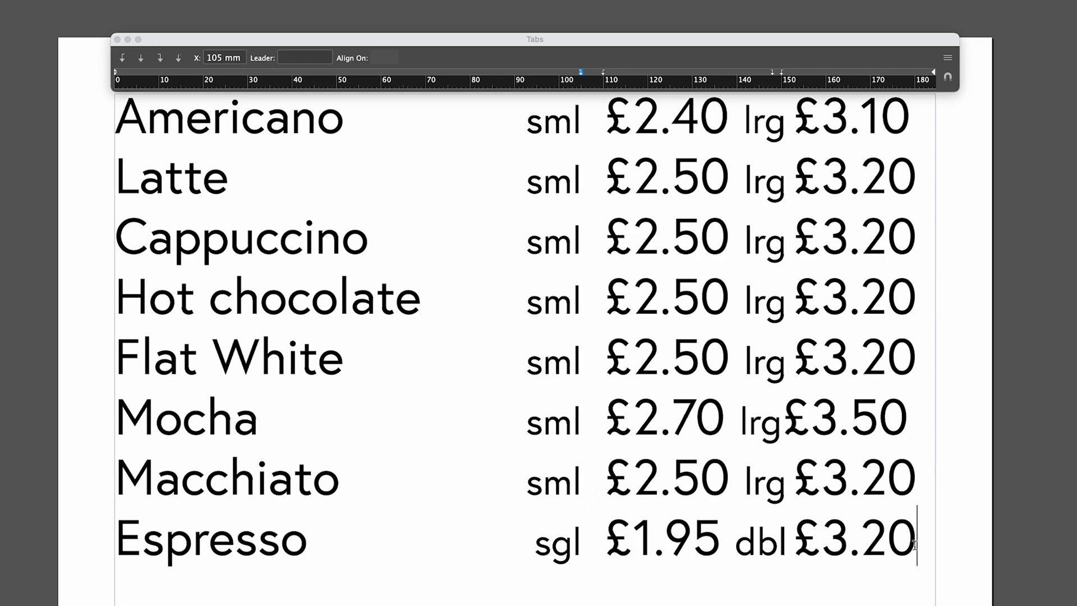
{"action": "key", "text": "super+a"}
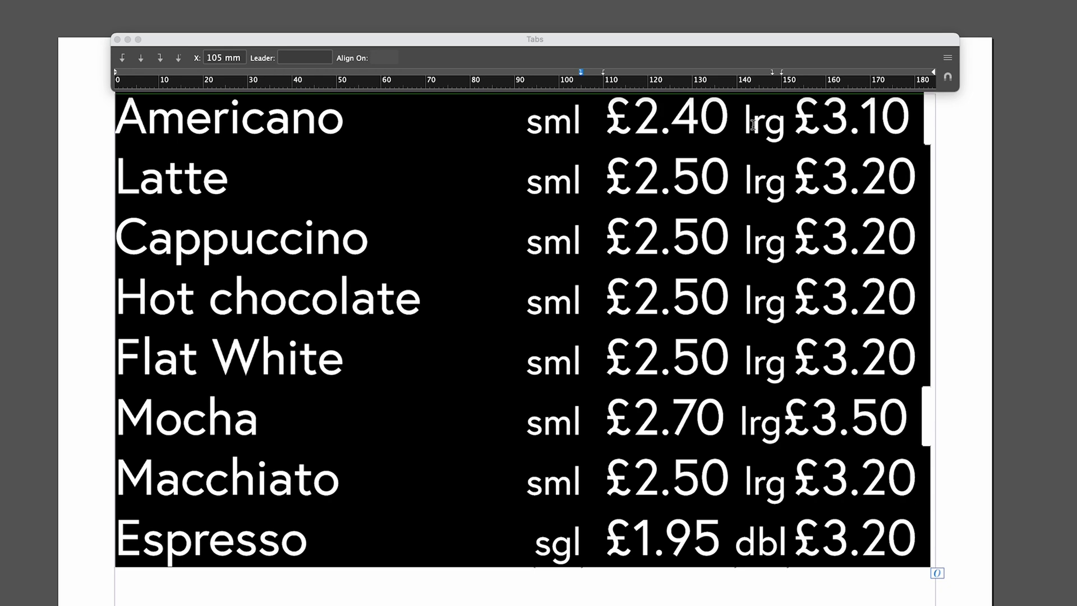
{"action": "left_click", "coordinate": [581, 72]}
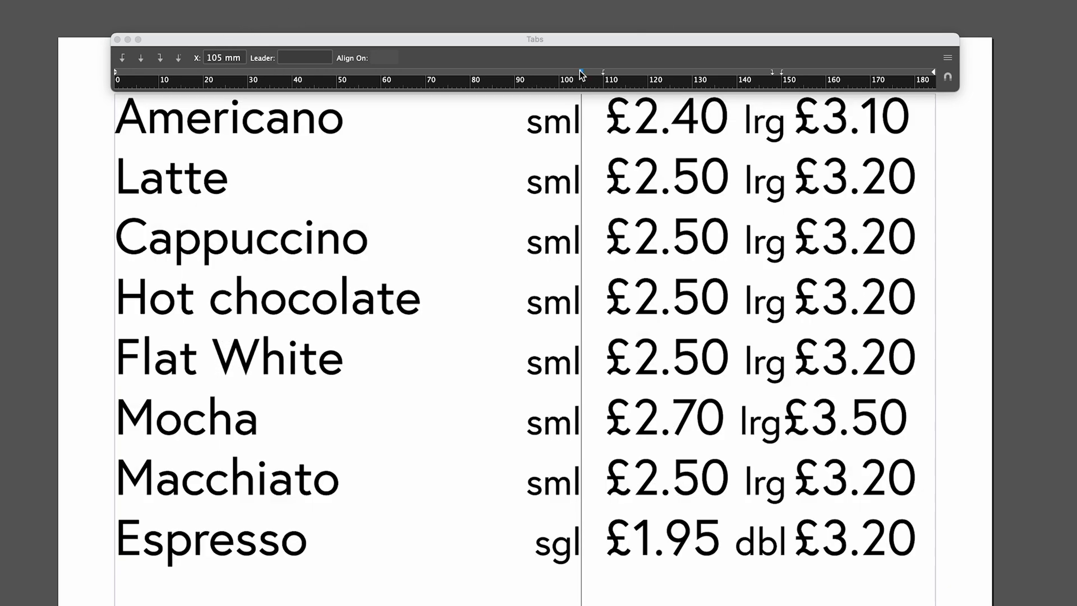
{"action": "left_click", "coordinate": [215, 58]}
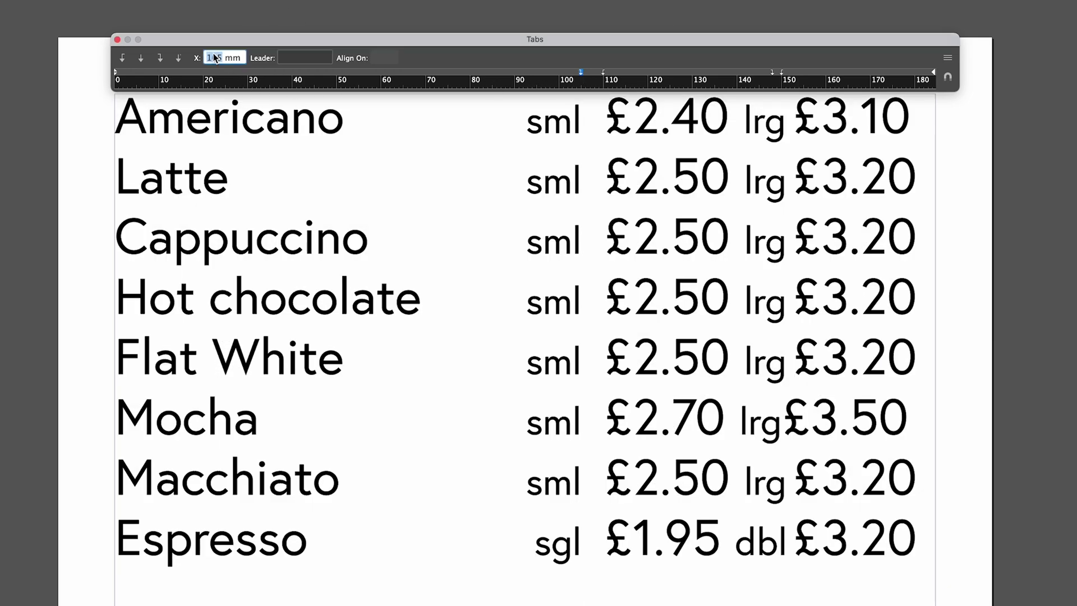
{"action": "type", "text": "108"}
{"action": "key", "text": "Return"}
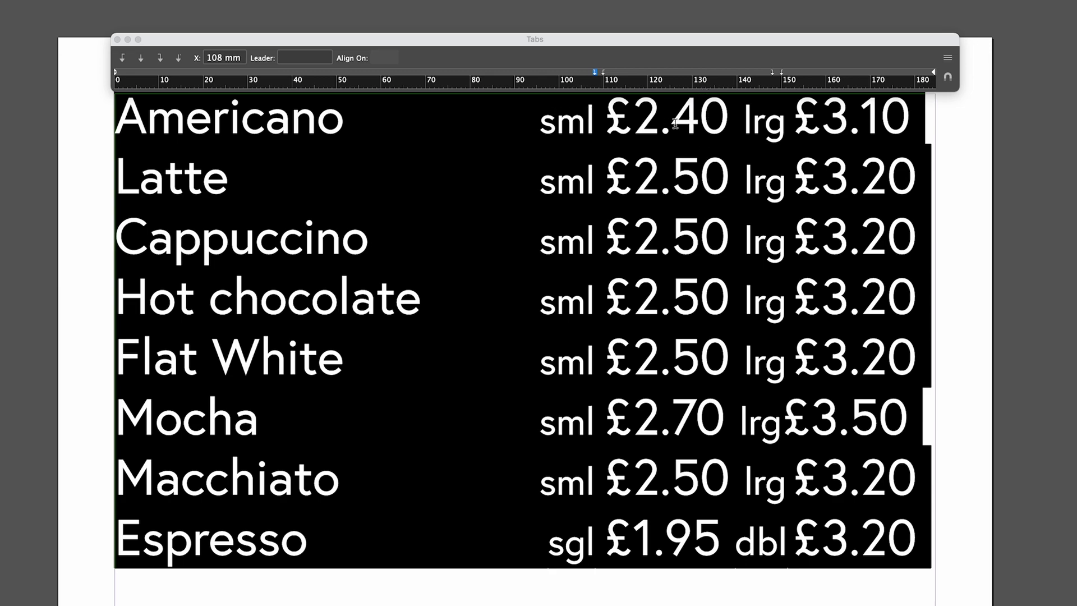
- Set the position of the small-size labels' right-justified tab stop to 98 mm
{"action": "left_click", "coordinate": [594, 73]}
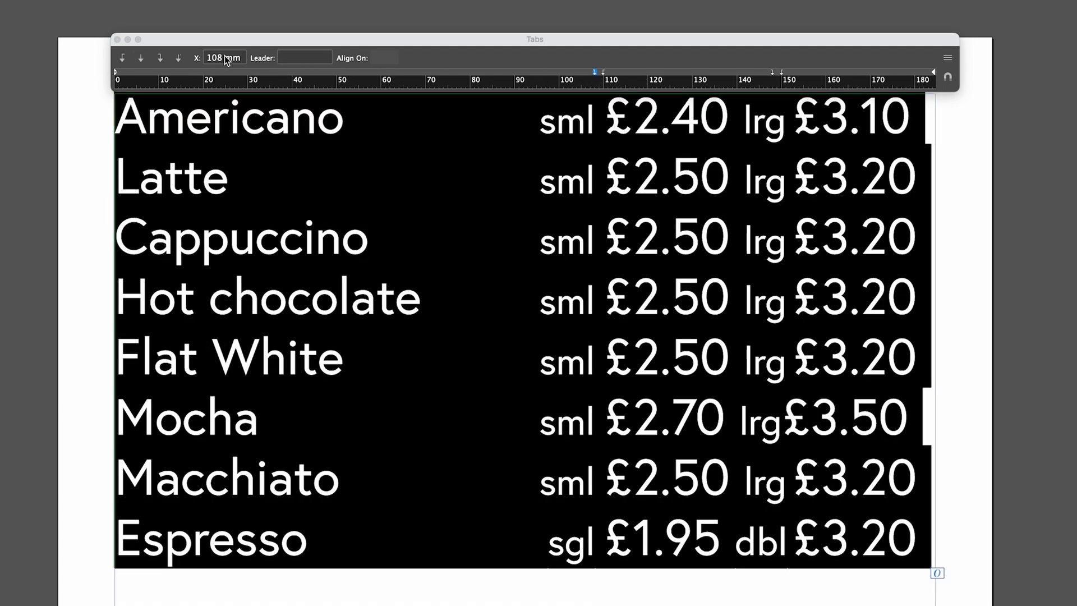
{"action": "left_click", "coordinate": [224, 57]}
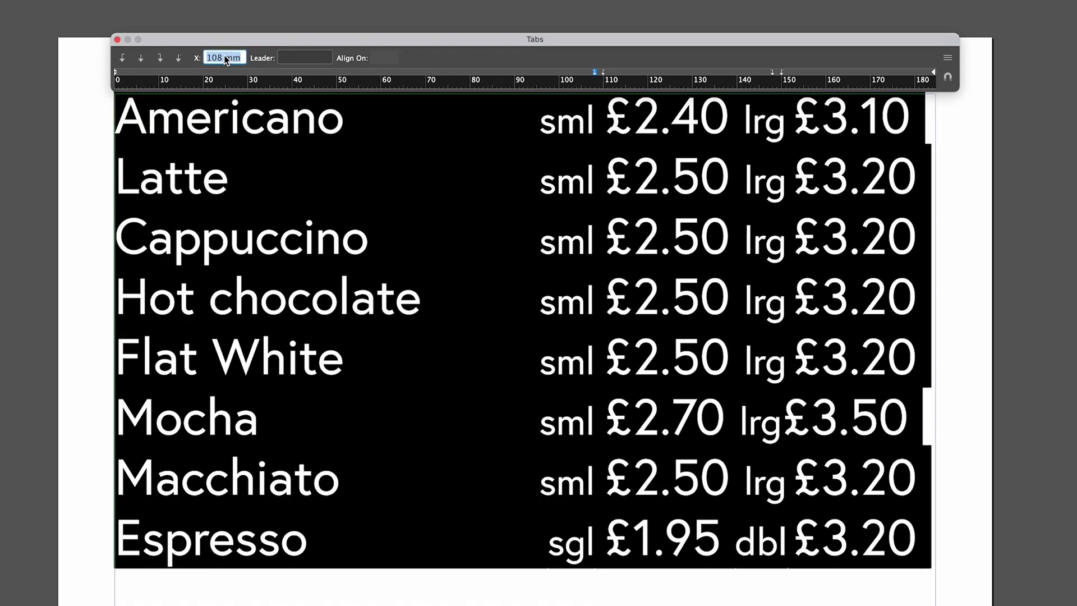
{"action": "type", "text": "98"}
{"action": "key", "text": "Return"}
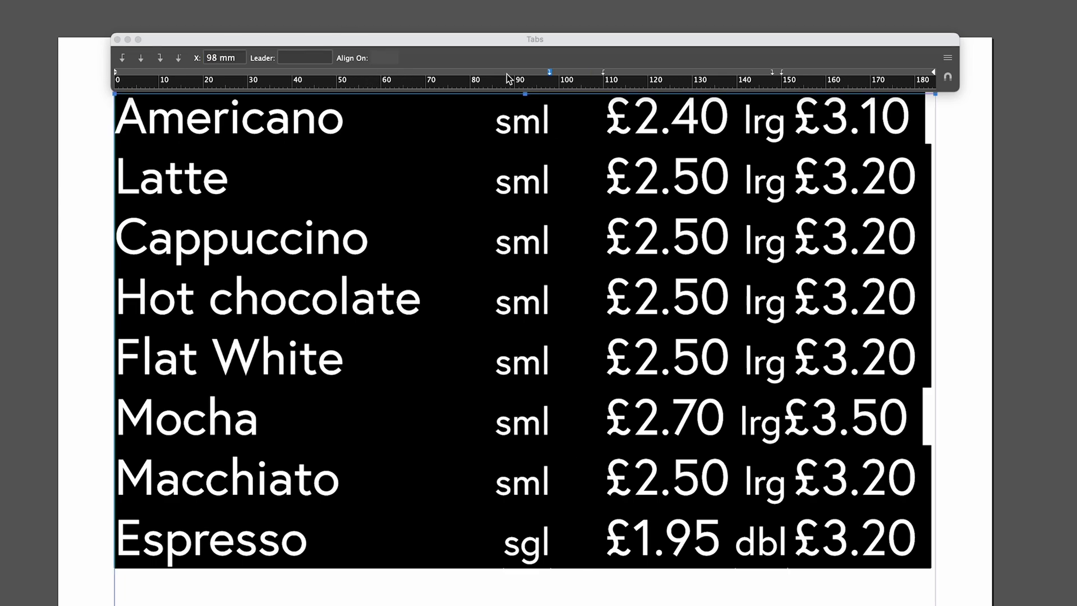
- Move the left-justified tab stop of the small-size prices to 100 mm on all lines and deselect the text
{"action": "left_click", "coordinate": [605, 71]}
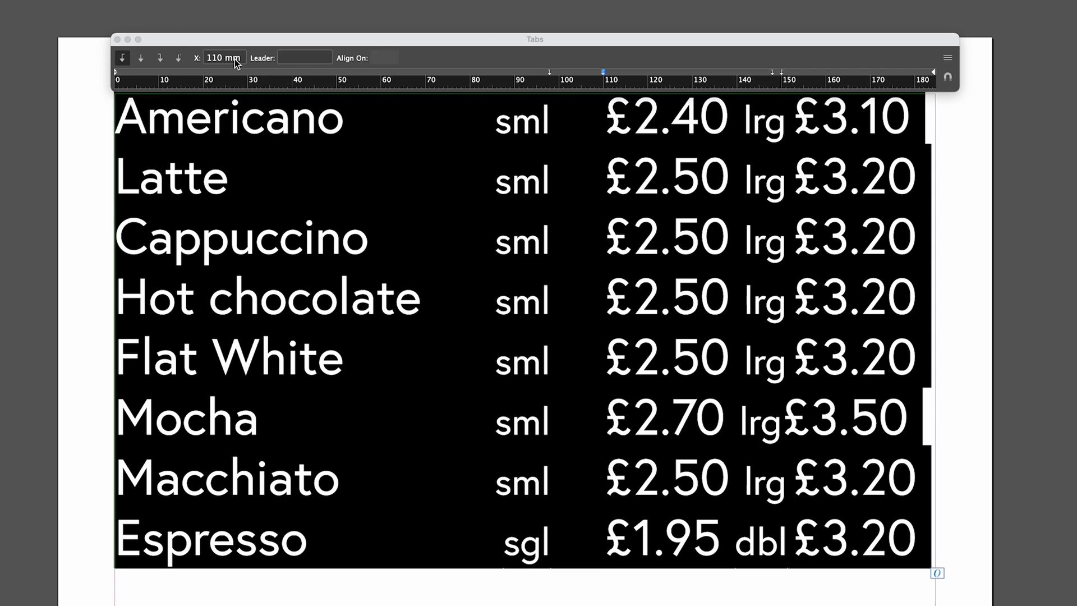
{"action": "triple_click", "coordinate": [226, 55]}
{"action": "type", "text": "100"}
{"action": "key", "text": "Tab"}
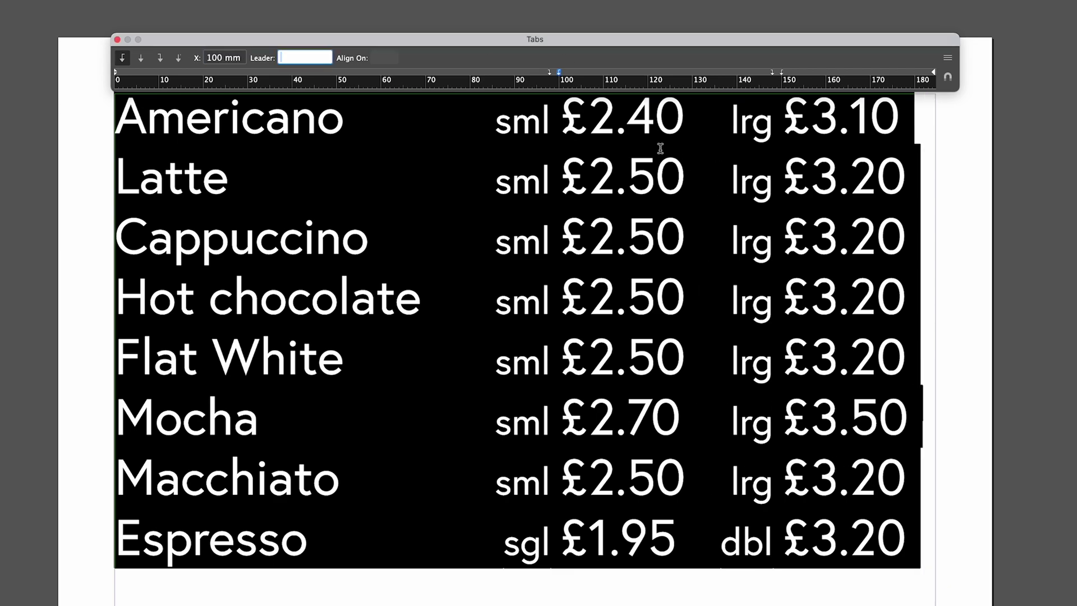
{"action": "key", "text": "Escape"}
{"action": "key", "text": "super+shift+a"}
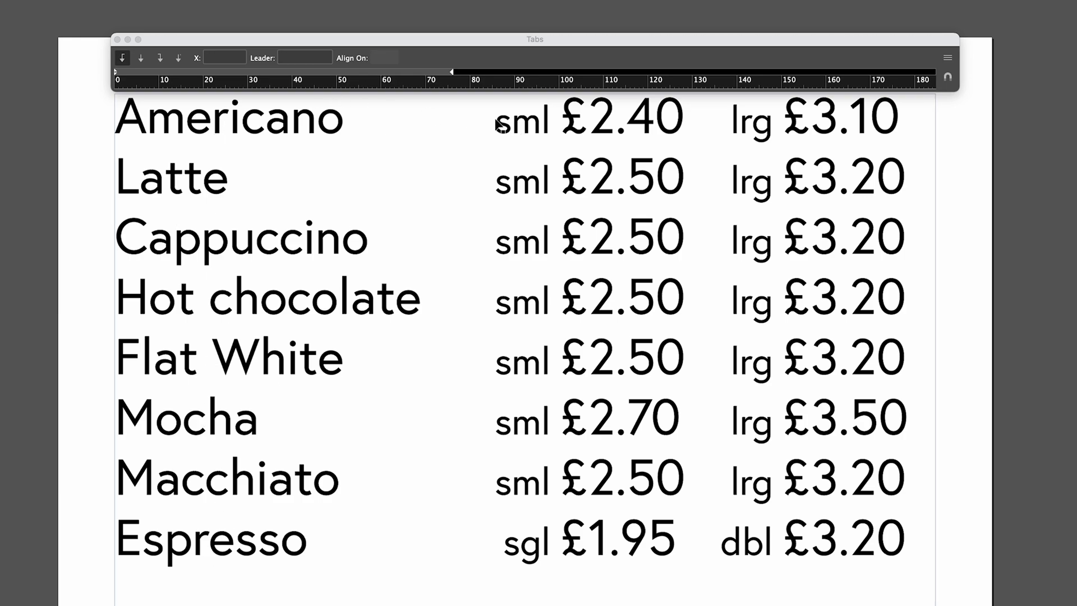
- Add a "." leader to the 98 mm right-justified tab stop on all lines
{"action": "triple_click", "coordinate": [481, 116]}
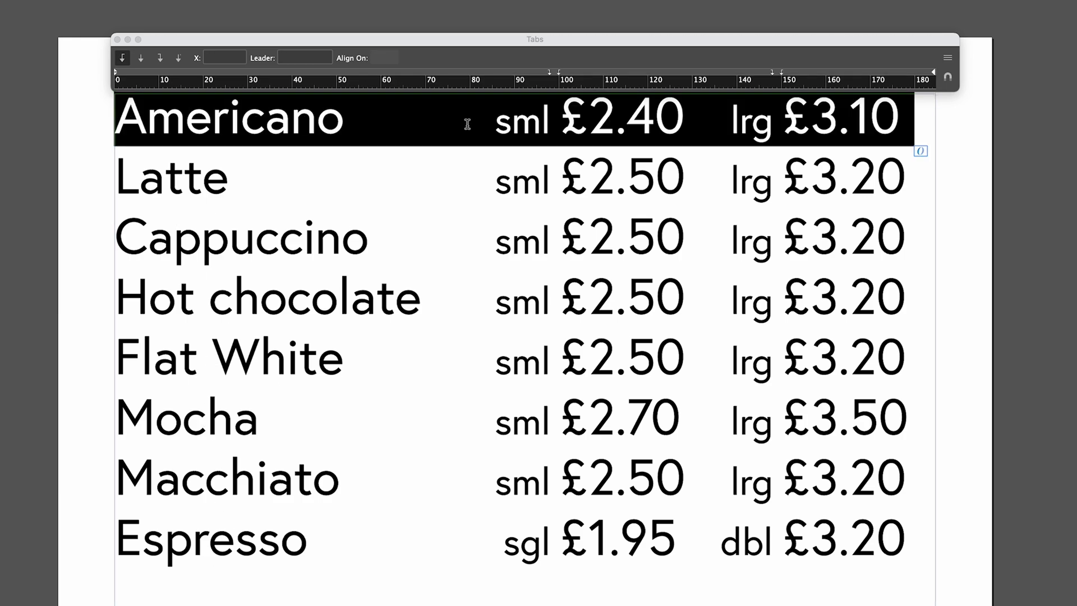
{"action": "left_click", "coordinate": [464, 124]}
{"action": "key", "text": "super+a"}
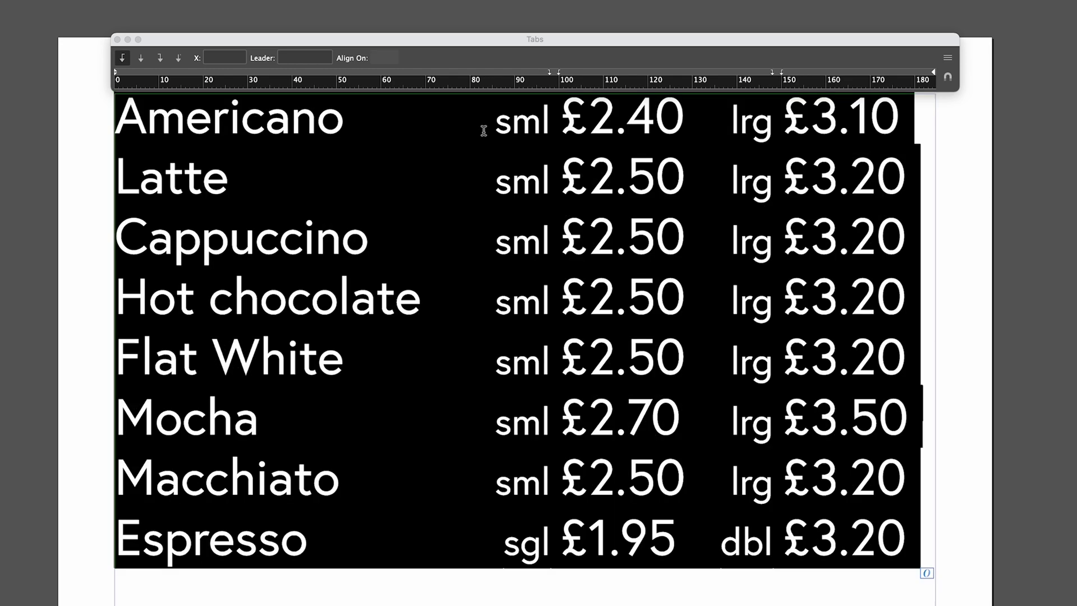
{"action": "left_click", "coordinate": [549, 73]}
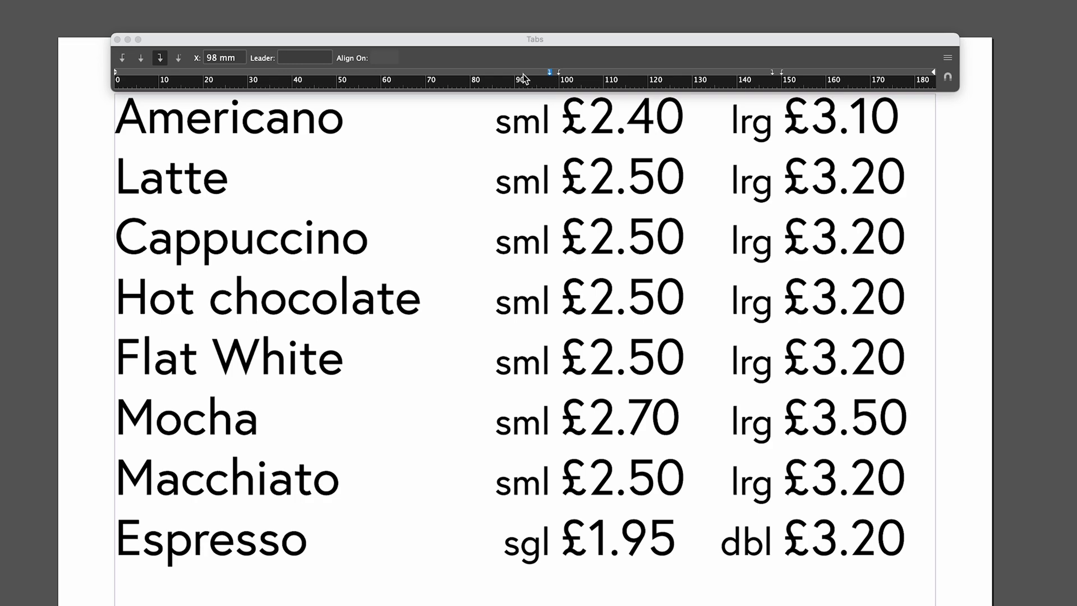
{"action": "left_click", "coordinate": [296, 61]}
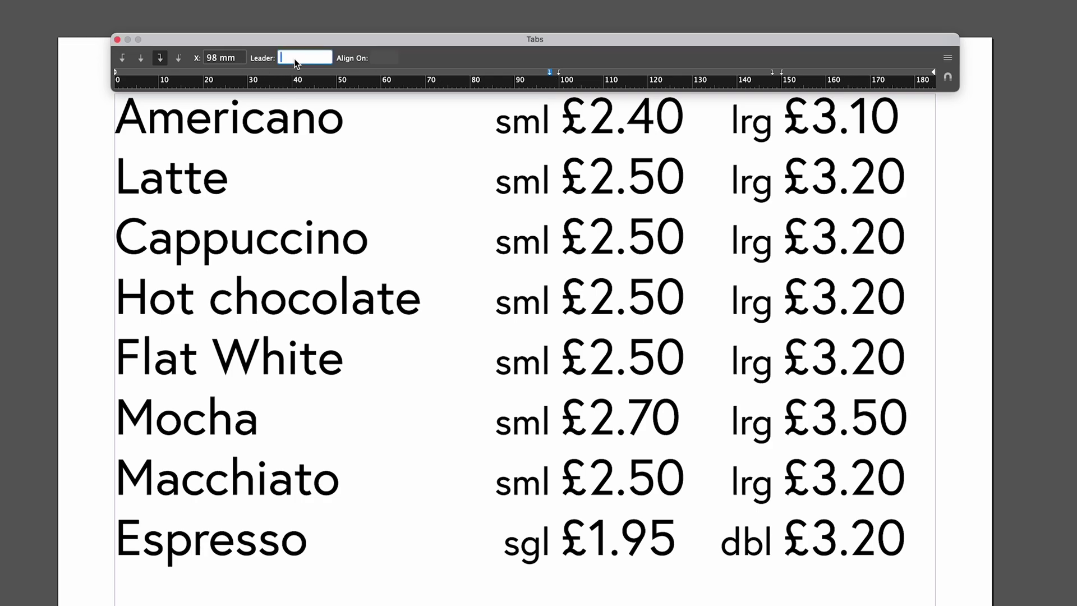
{"action": "type", "text": "."}
{"action": "key", "text": "Tab"}
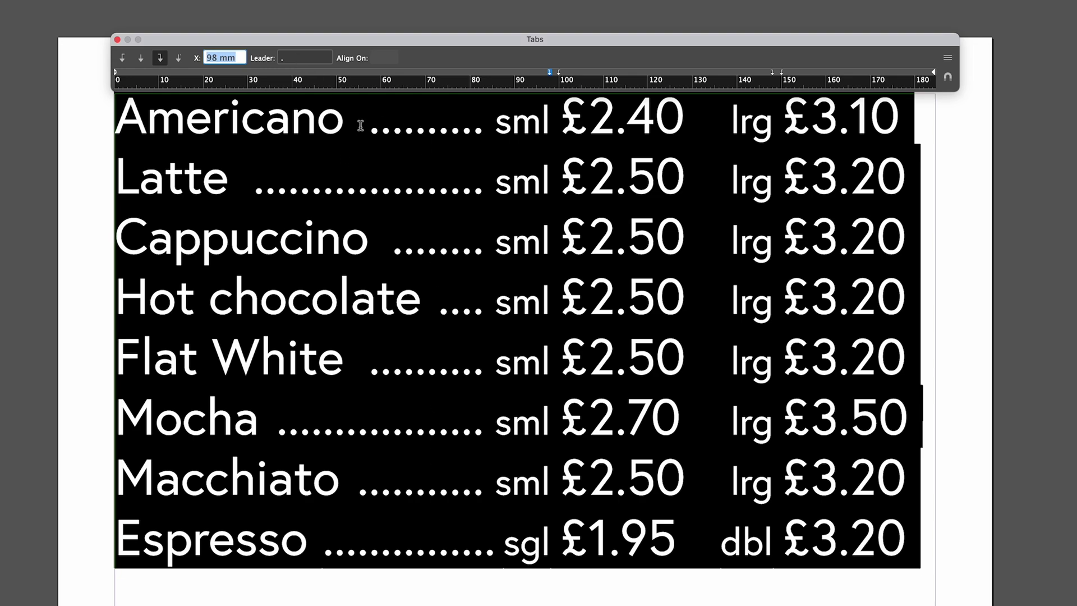
- Change the leader of the 98 mm tab stop to "_" on all lines
{"action": "left_click_drag", "start_coordinate": [361, 126], "coordinate": [497, 149]}
{"action": "left_click", "coordinate": [435, 200]}
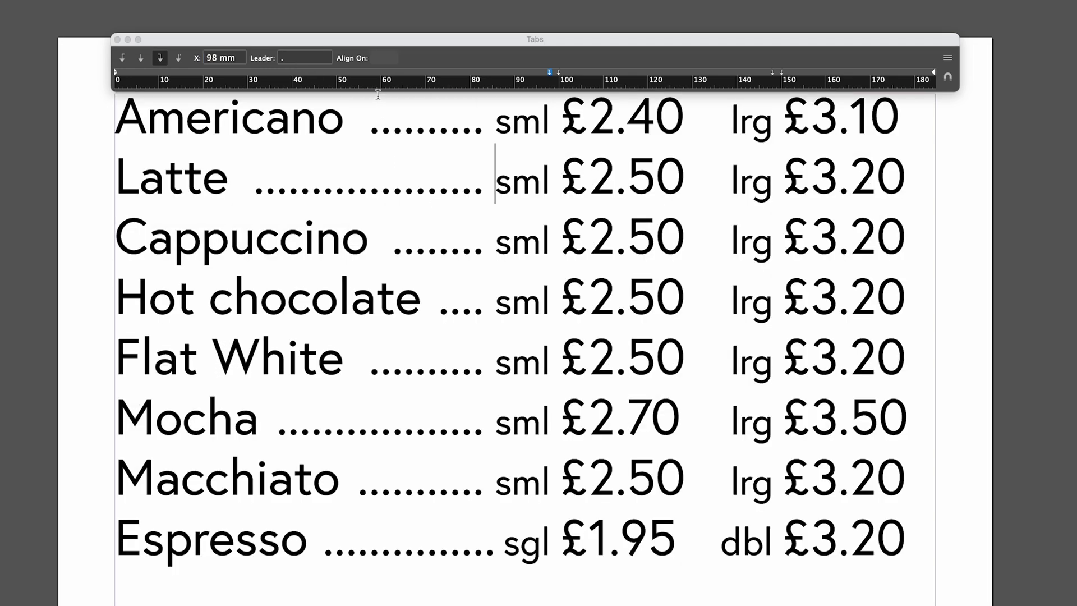
{"action": "triple_click", "coordinate": [430, 134]}
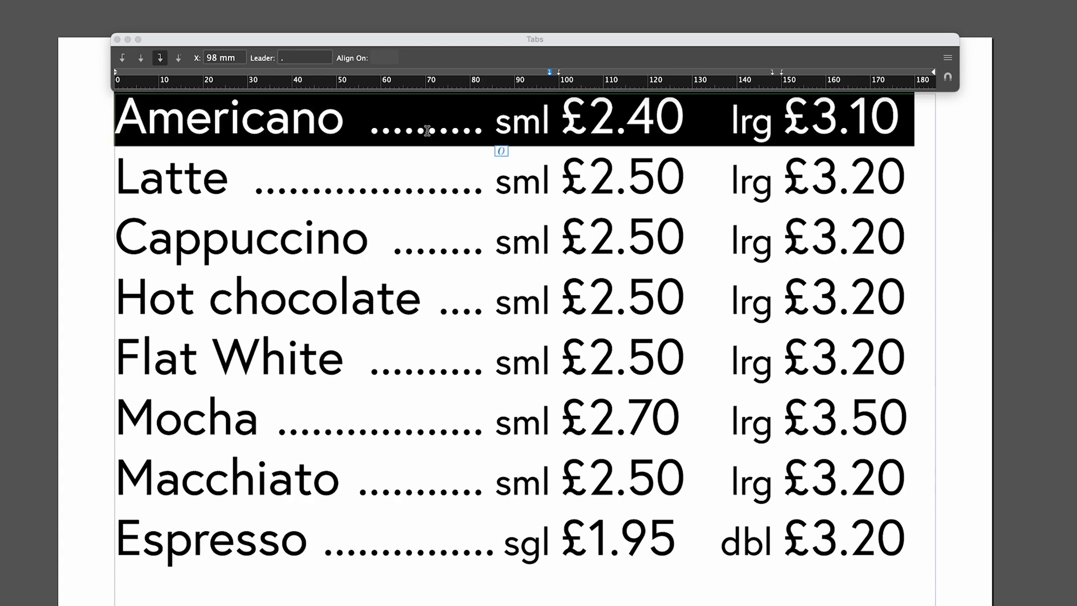
{"action": "left_click", "coordinate": [439, 128]}
{"action": "key", "text": "super+a"}
{"action": "left_click", "coordinate": [298, 63]}
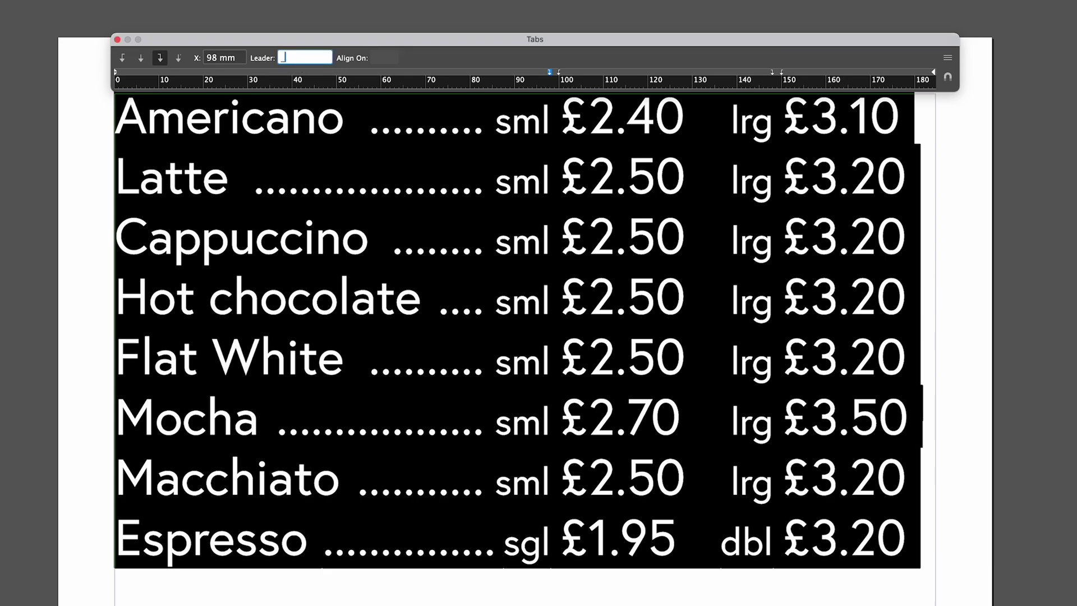
{"action": "type", "text": "_"}
{"action": "key", "text": "Tab"}
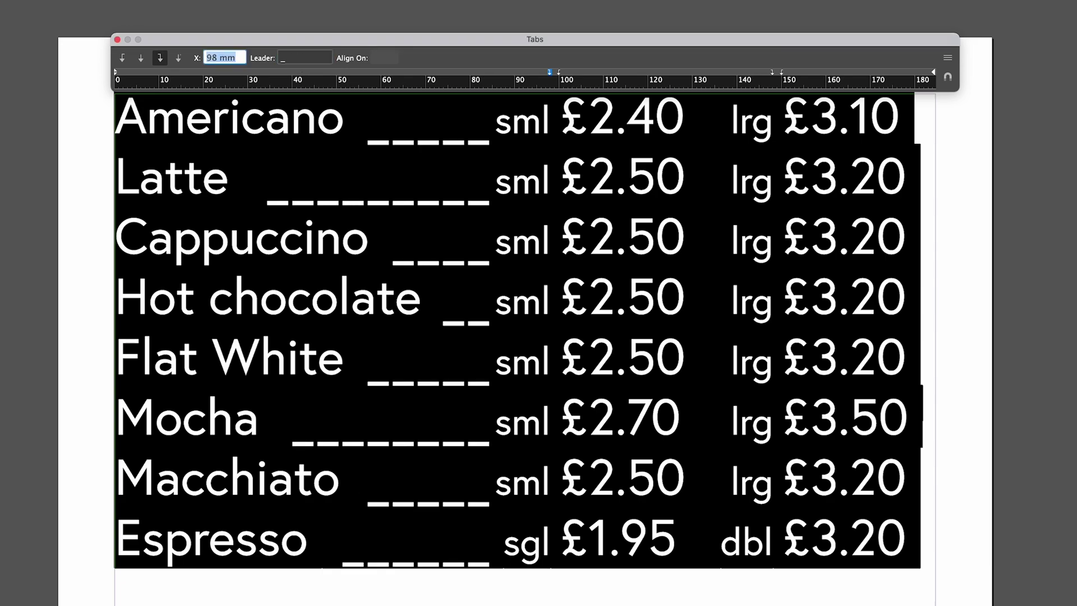
- Replace the underscore leader of the 98 mm tab stop with ">"
{"action": "left_click", "coordinate": [303, 63]}
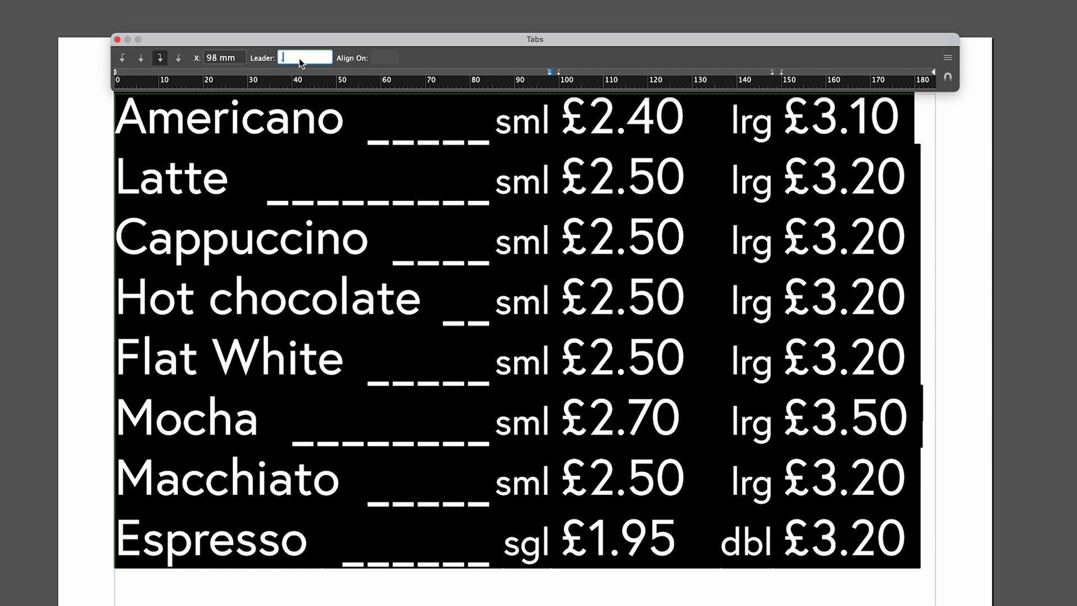
{"action": "key", "text": "BackSpace"}
{"action": "type", "text": ">"}
{"action": "key", "text": "Tab"}
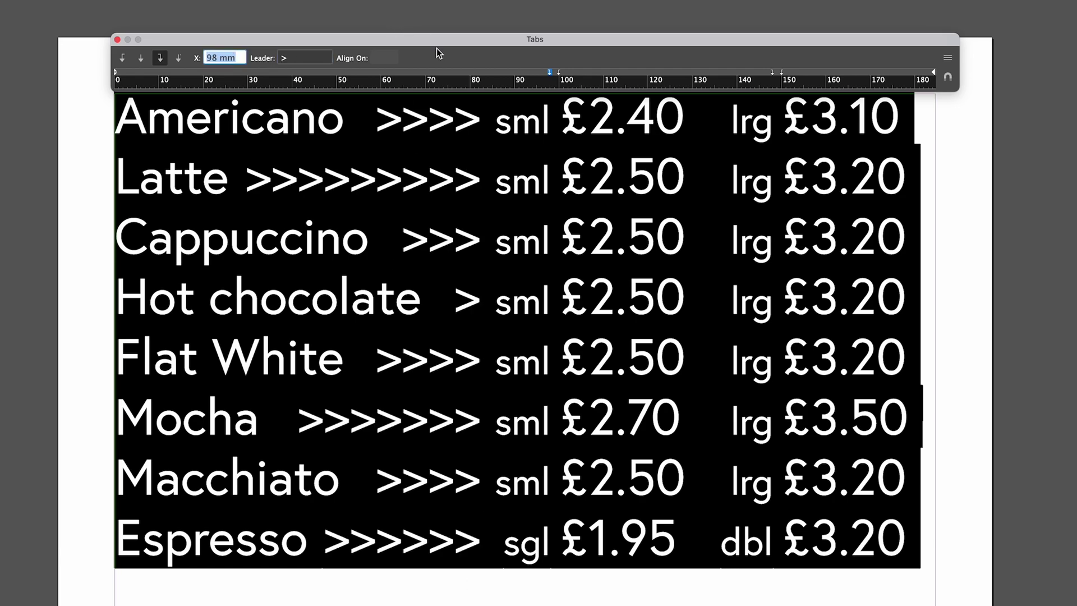
- Set the 98 mm tab stop's leader back to "."
{"action": "left_click", "coordinate": [298, 56]}
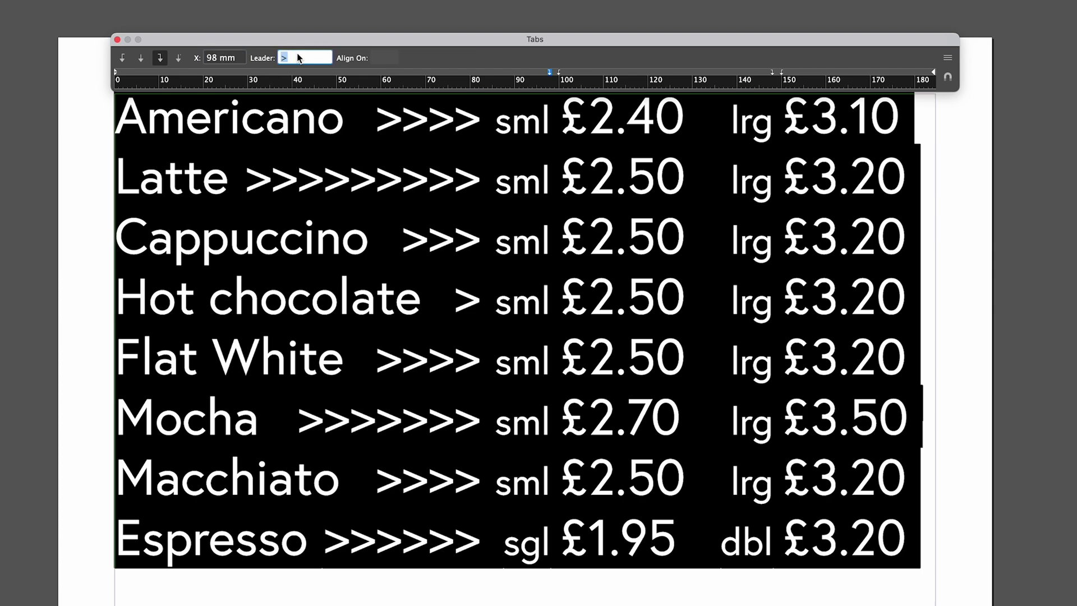
{"action": "type", "text": "."}
{"action": "key", "text": "Tab"}
- Remove the leader character from the 98 mm tab stop and deselect the price list
{"action": "left_click", "coordinate": [305, 59]}
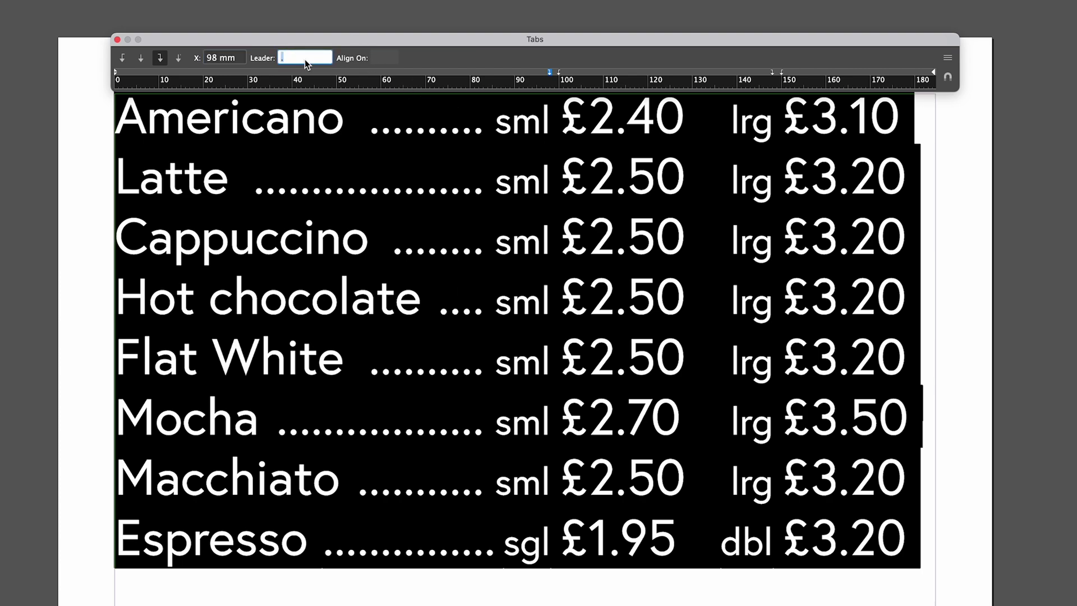
{"action": "key", "text": "BackSpace"}
{"action": "key", "text": "Tab"}
{"action": "key", "text": "Escape"}
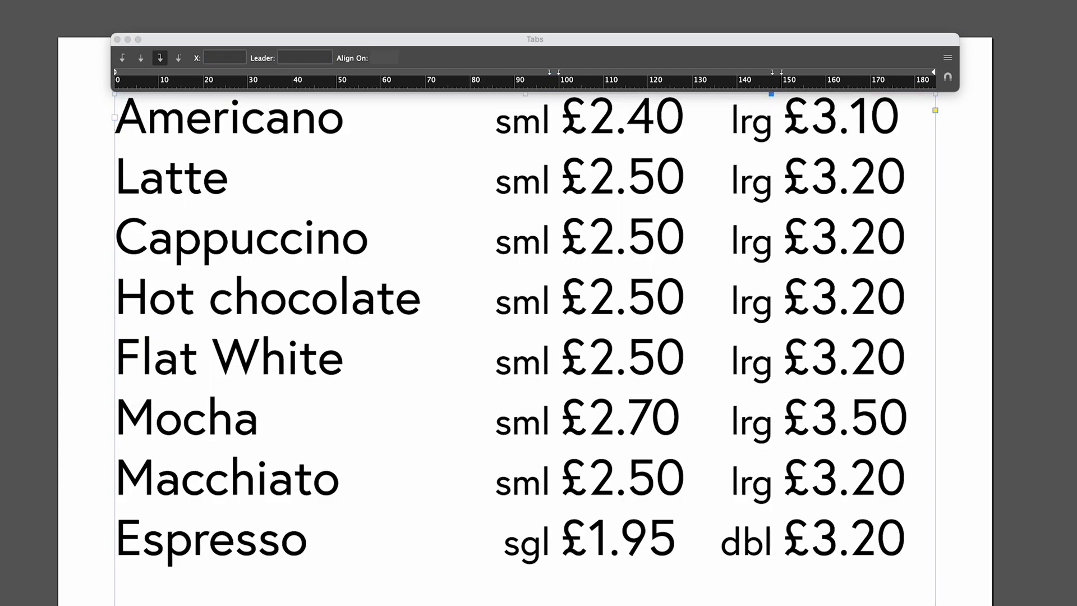
{"action": "key", "text": "super+shift+a"}
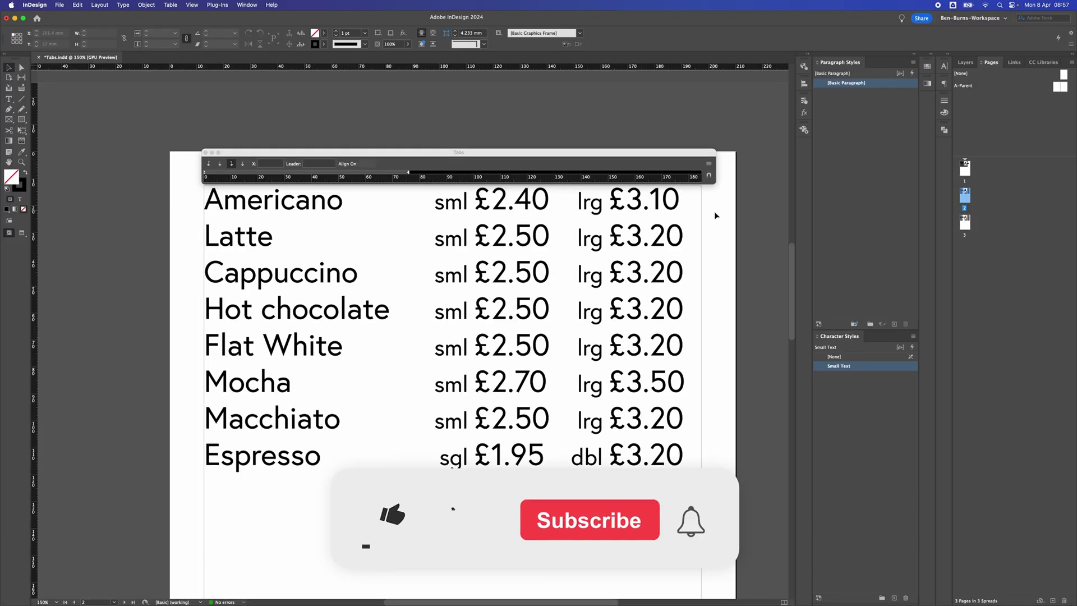